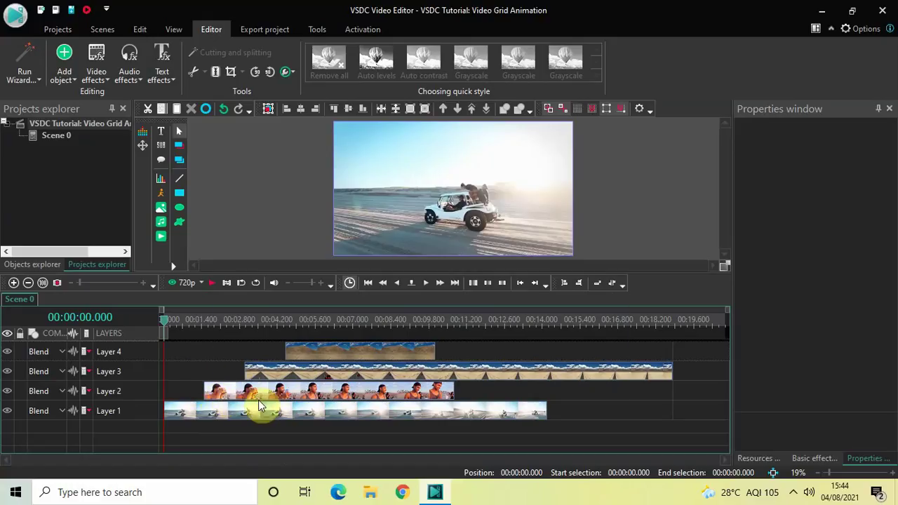
left_click(288, 381)
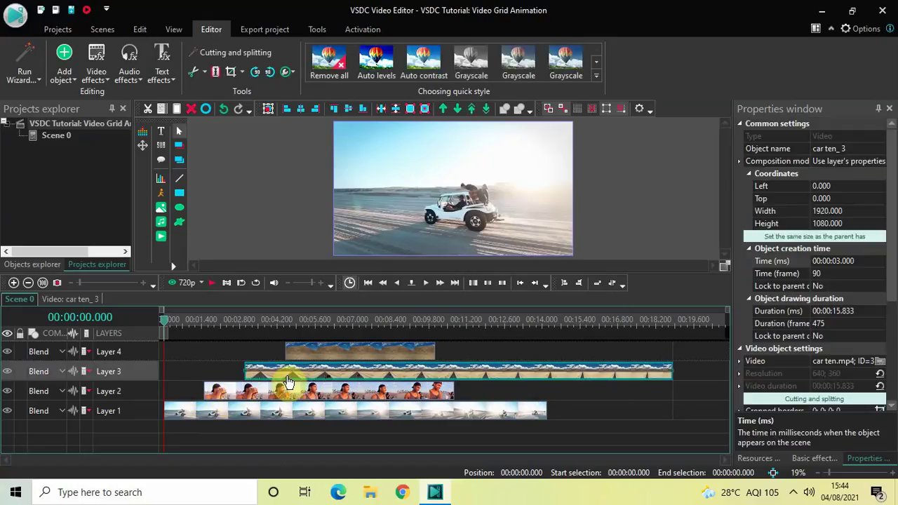
left_click(348, 354)
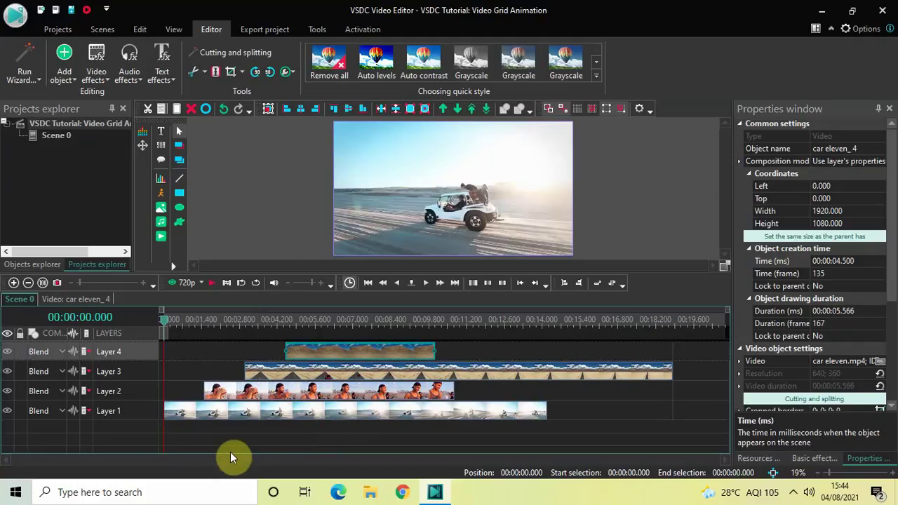
left_click(250, 446)
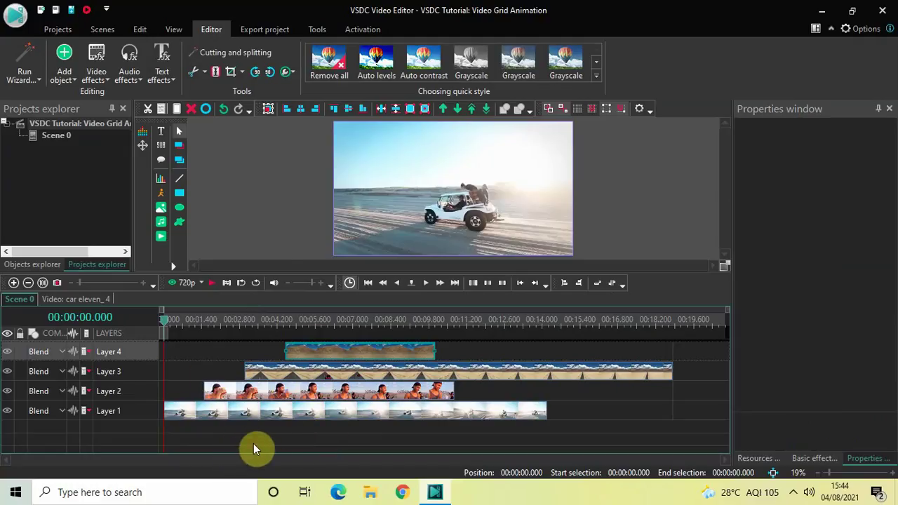
Open the Car Demo clip on Layer 1 and add a Fade In effect from the start of the scene on a new layer
left_click(285, 415)
double_click(286, 415)
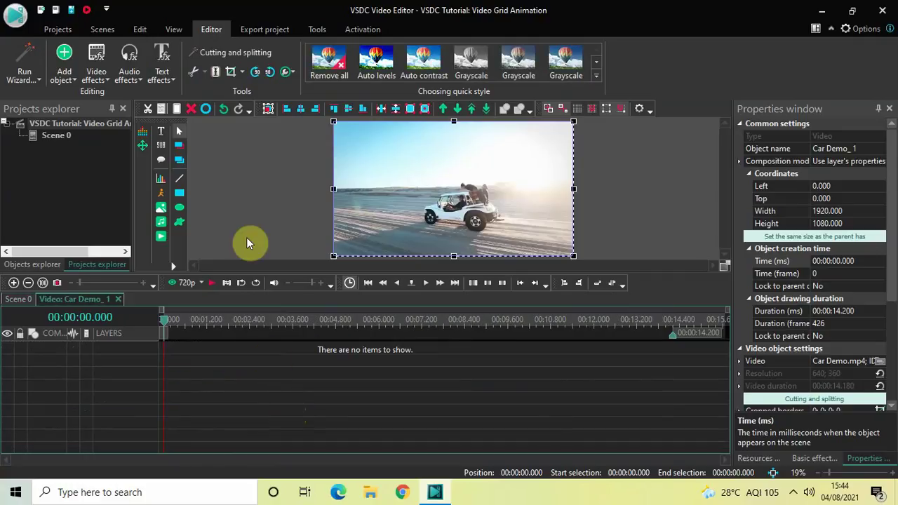
left_click(93, 77)
mouse_move(126, 155)
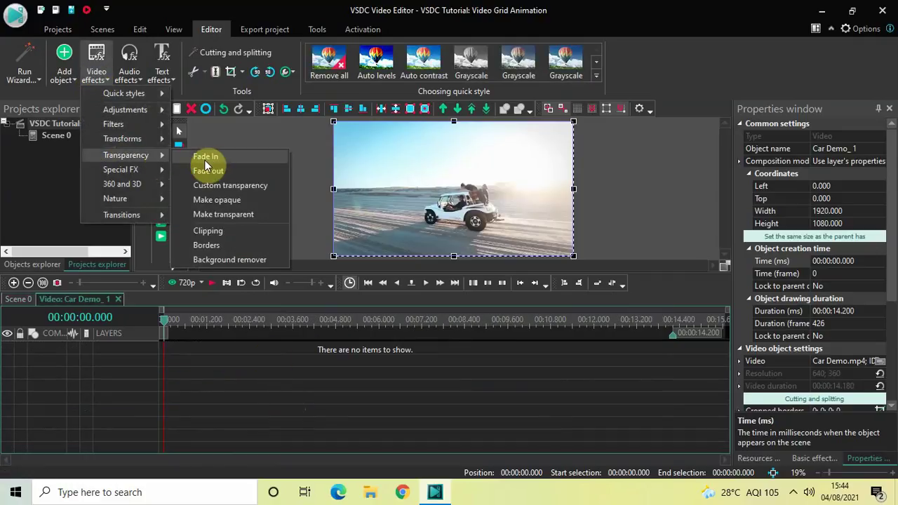
left_click(210, 160)
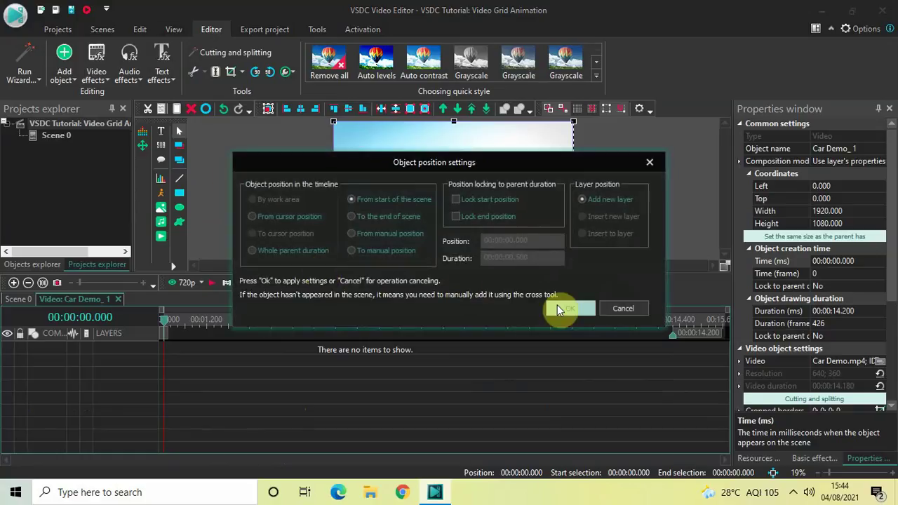
left_click(574, 311)
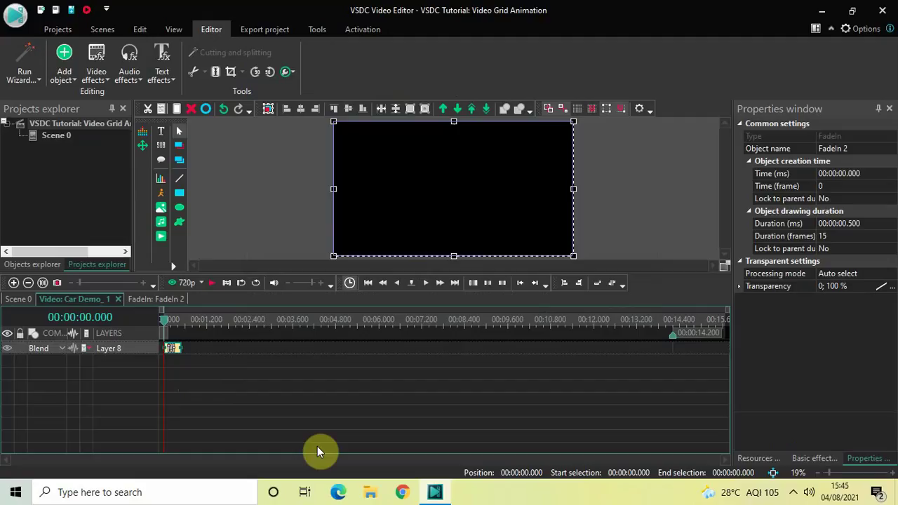
left_click(232, 387)
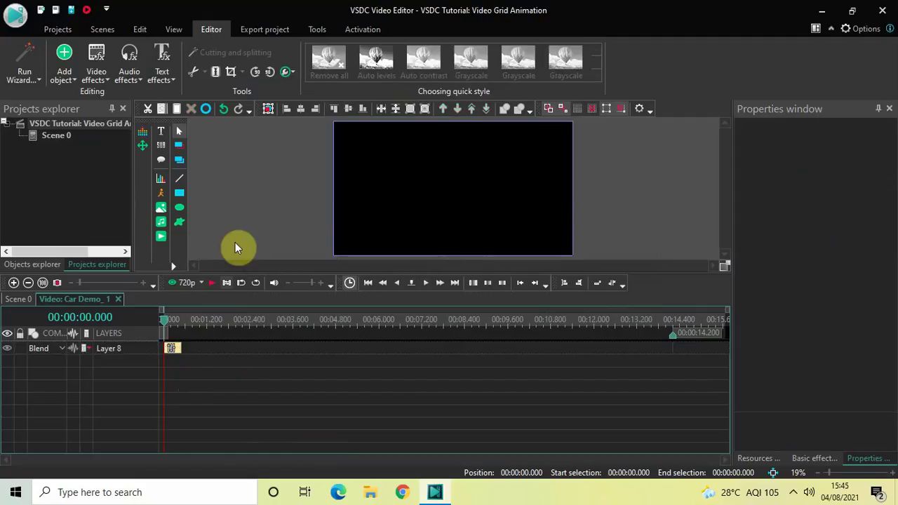
Add a Zoom effect on a new layer of the Car Demo clip, starting from the cursor position at 00:00:00.500
left_click(183, 321)
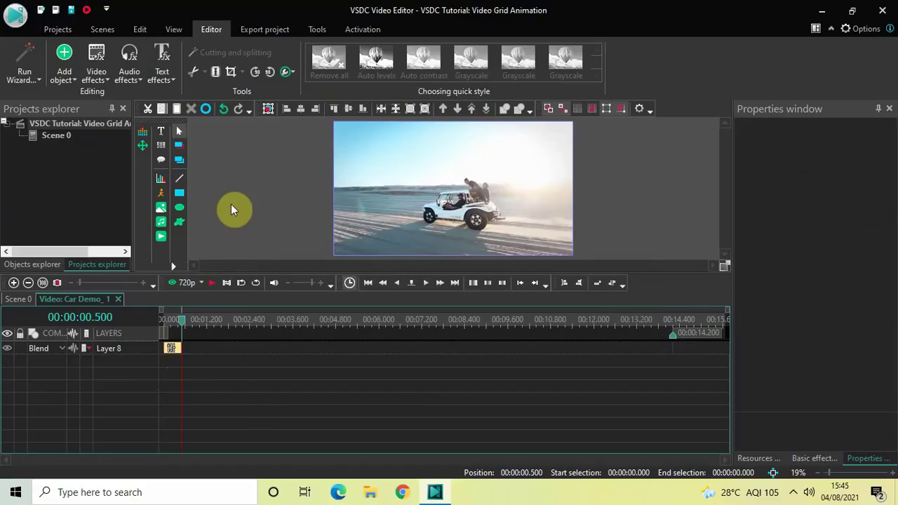
left_click(97, 71)
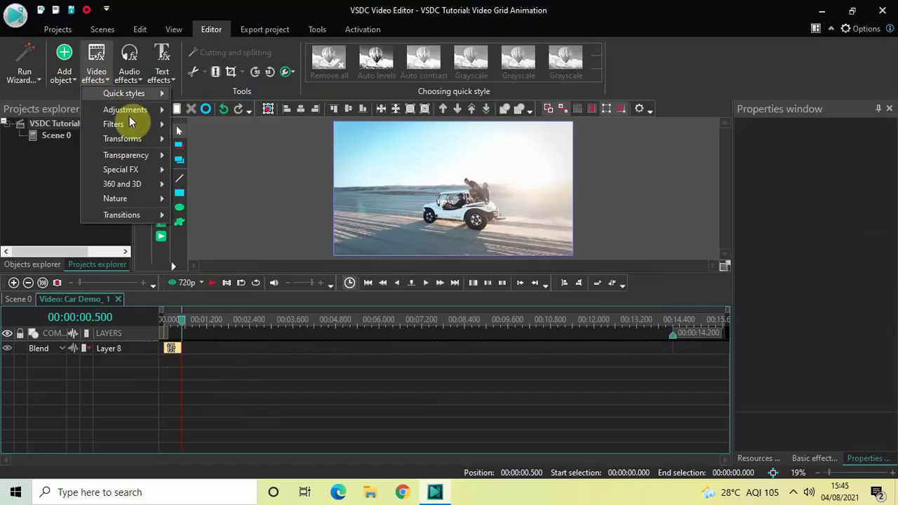
mouse_move(140, 138)
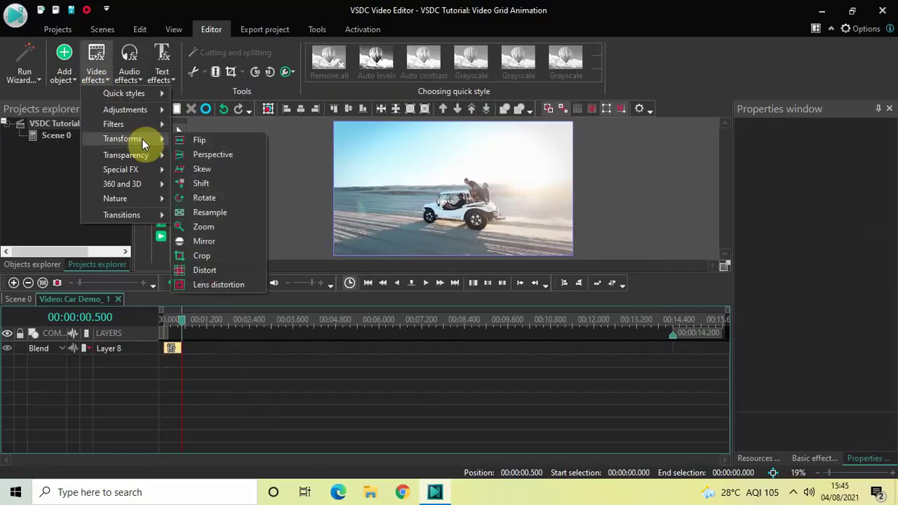
left_click(226, 226)
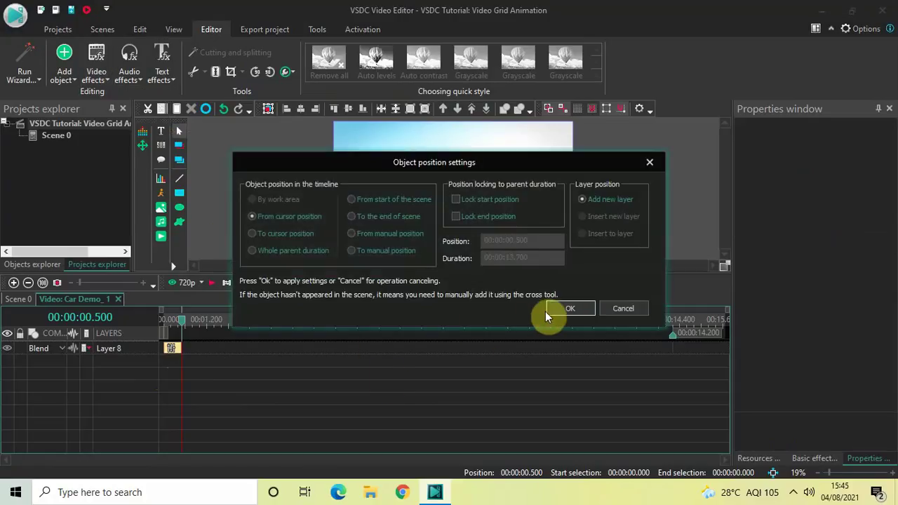
left_click(562, 306)
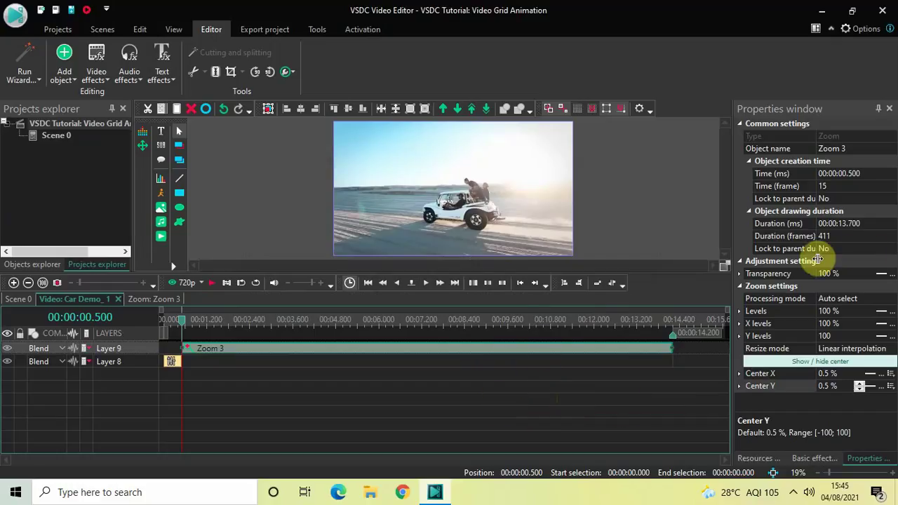
Set the Zoom effect's drawing duration to 00:00:01.000
left_click(866, 225)
key("BackSpace")
key("BackSpace")
key("BackSpace")
key("BackSpace")
key("BackSpace")
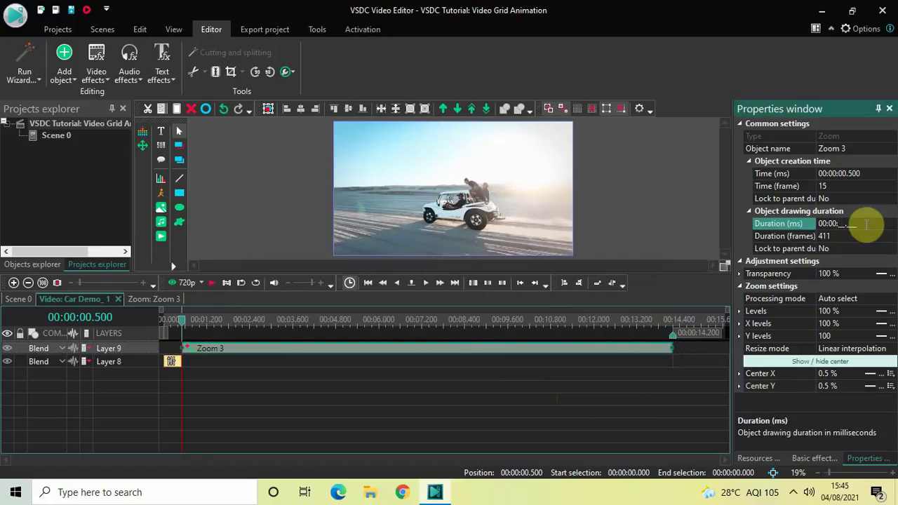
type("01.000")
key("Return")
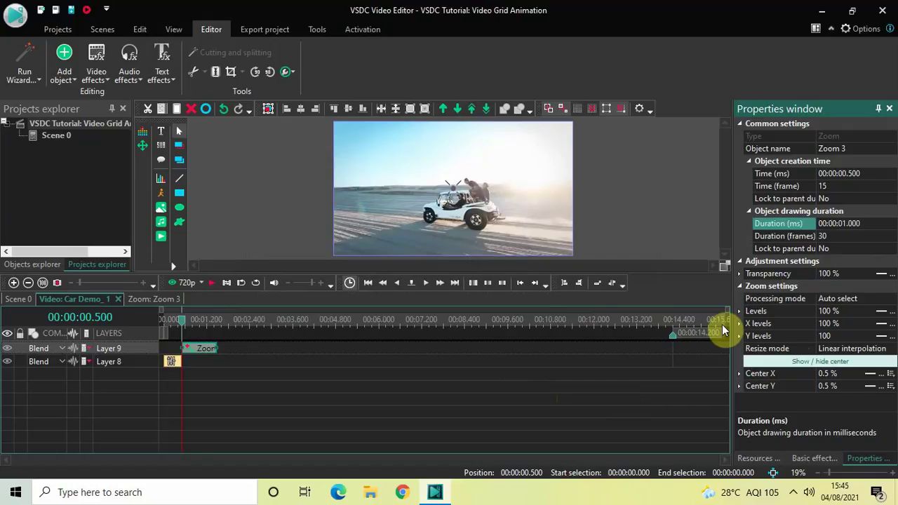
Set the Zoom effect's levels to 100; 50 % and its center to Left horizontally and Top vertically
left_click(842, 313)
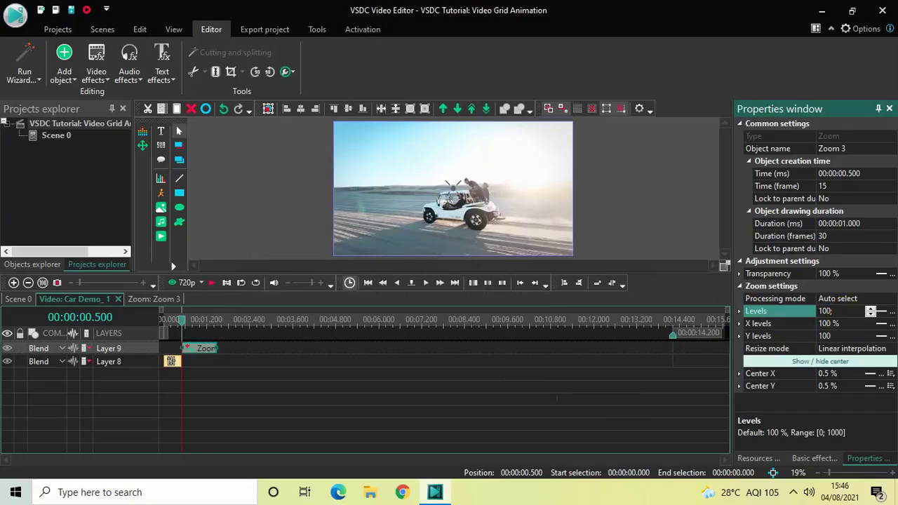
type("50")
key("Return")
left_click(891, 375)
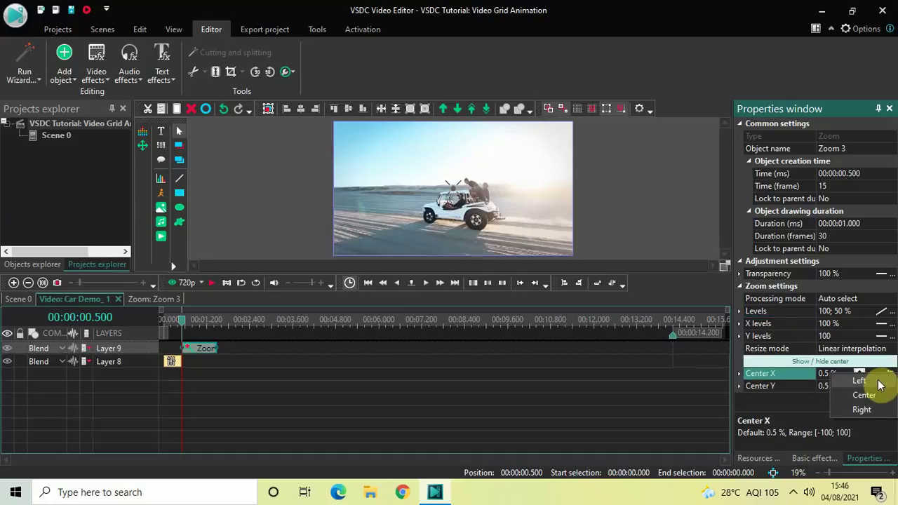
left_click(879, 385)
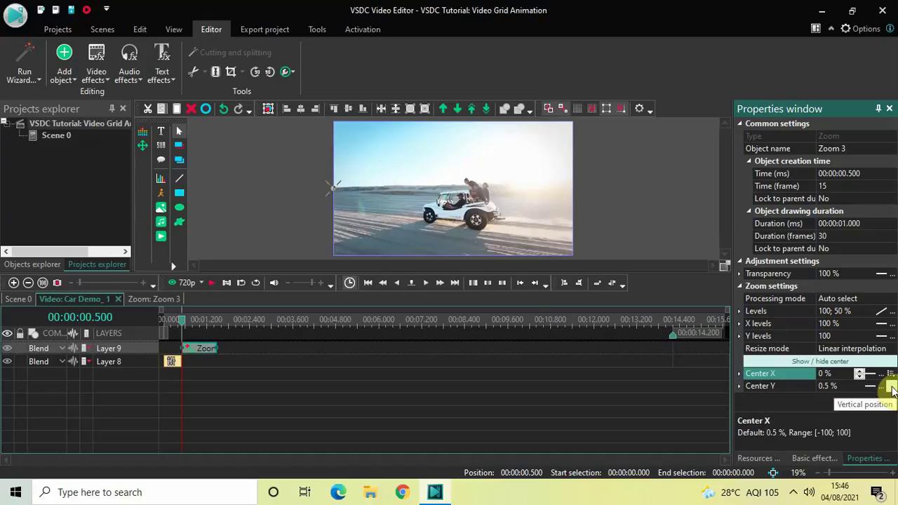
left_click(889, 387)
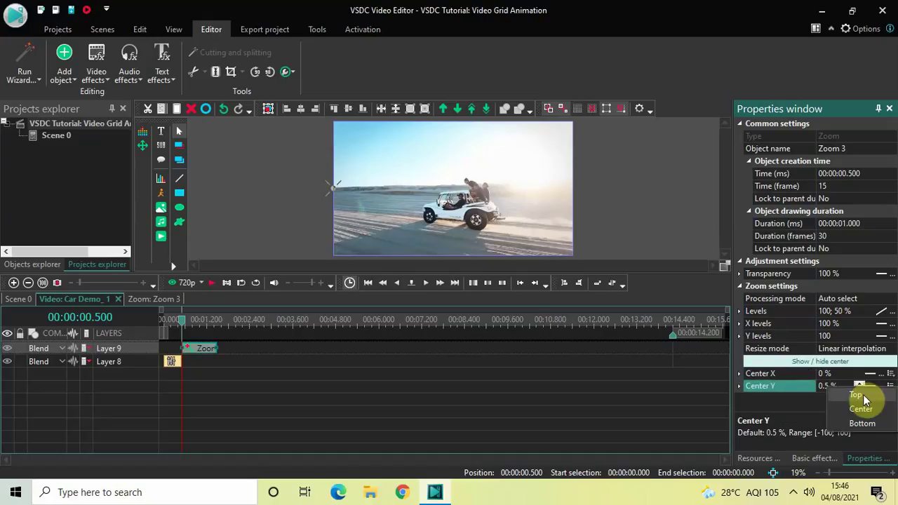
left_click(863, 397)
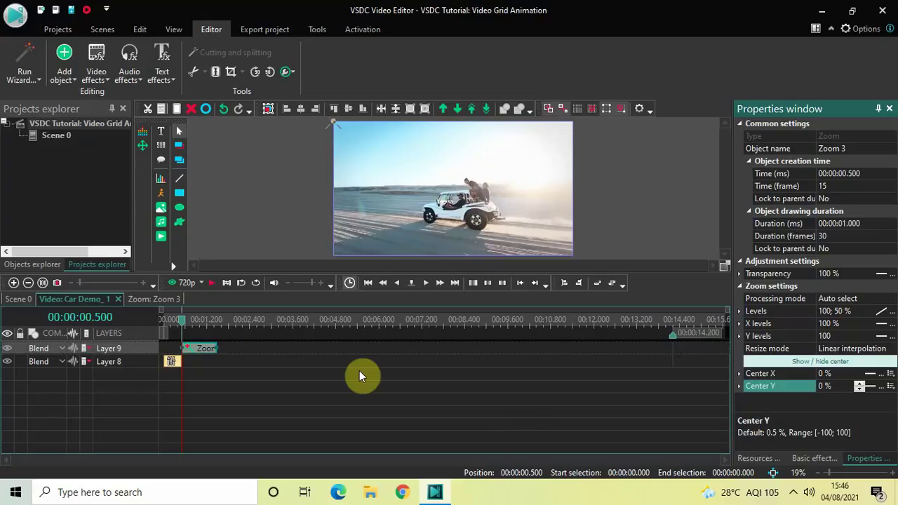
Preview the fade-in and zoom animation from the beginning of the clip
left_click_drag(179, 322, 134, 317)
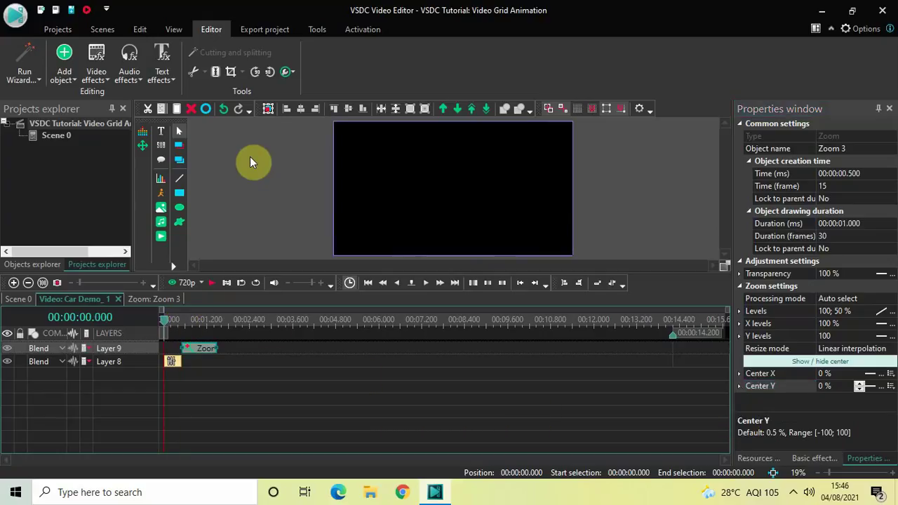
key("space")
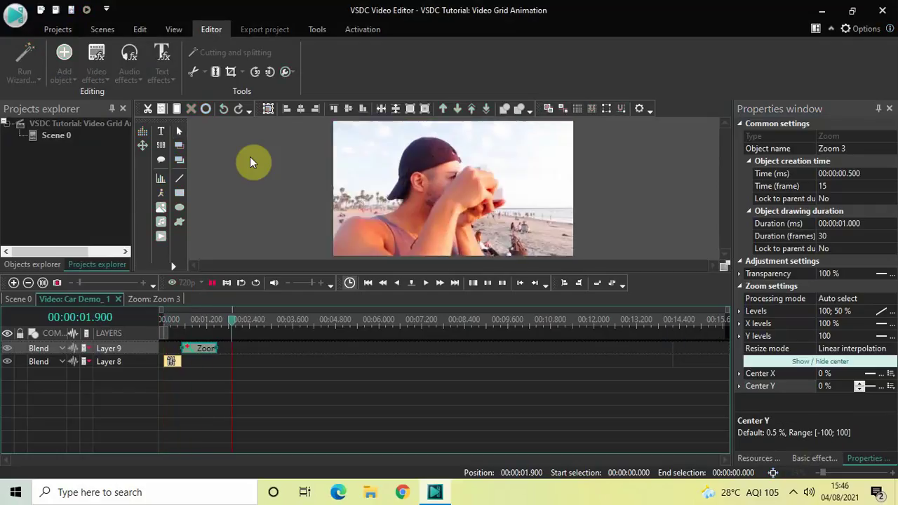
key("space")
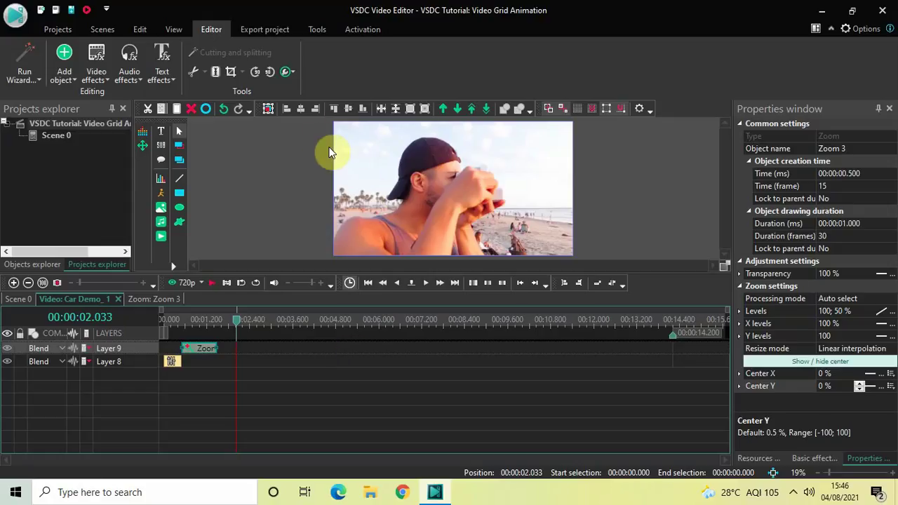
left_click(252, 418)
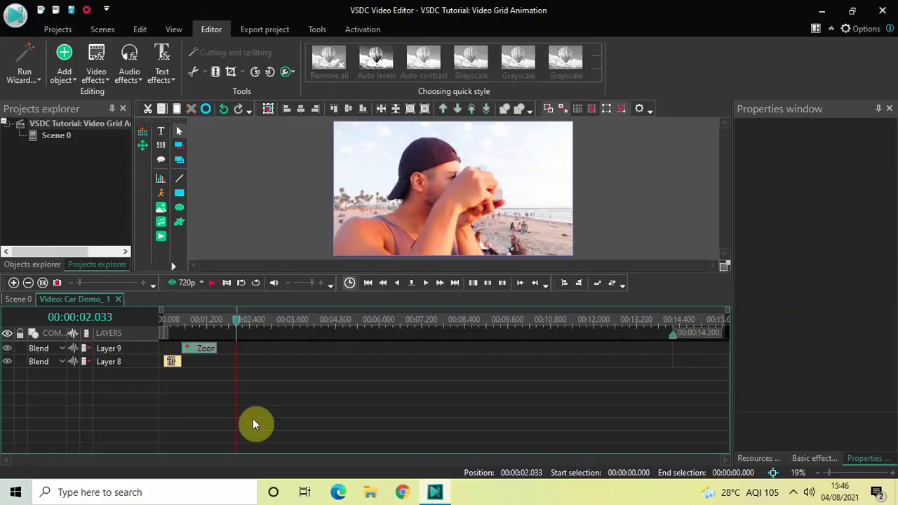
Add a second Zoom effect on a new layer, starting from the cursor position at 00:00:01.500 where the first zoom ends
left_click_drag(238, 326, 218, 325)
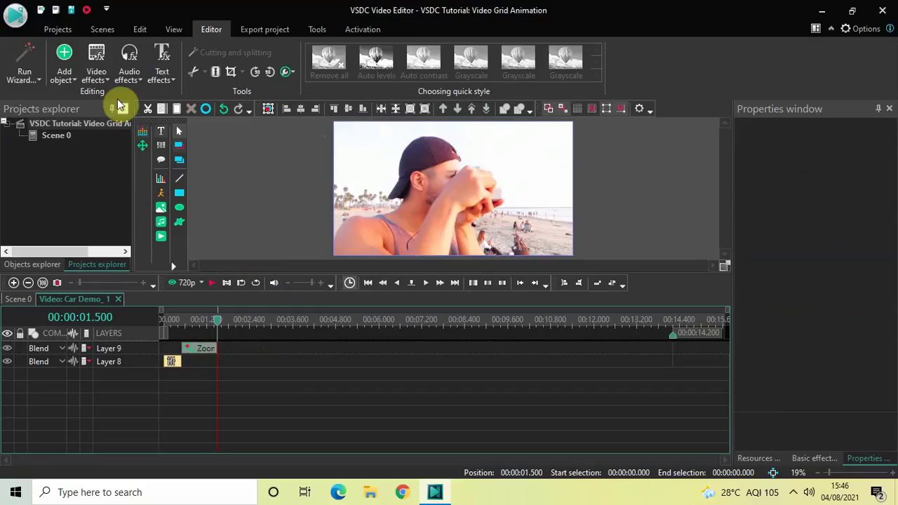
left_click(95, 77)
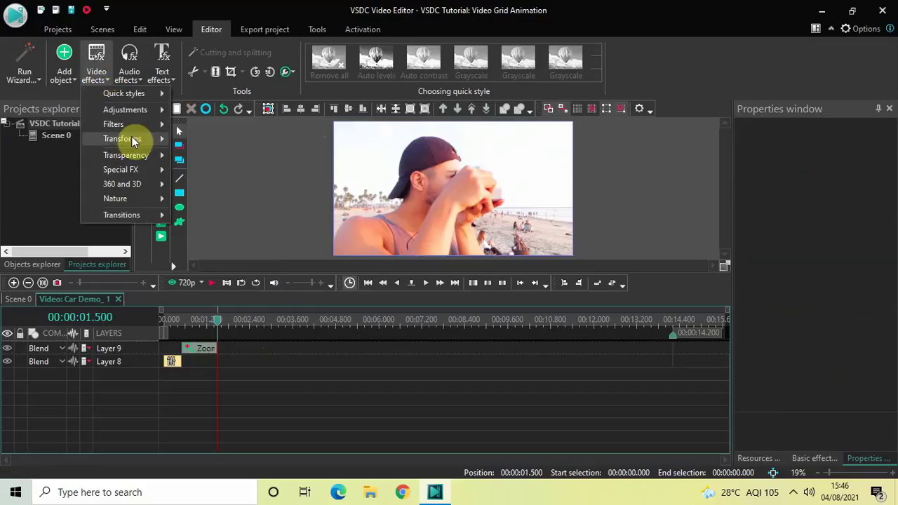
mouse_move(132, 140)
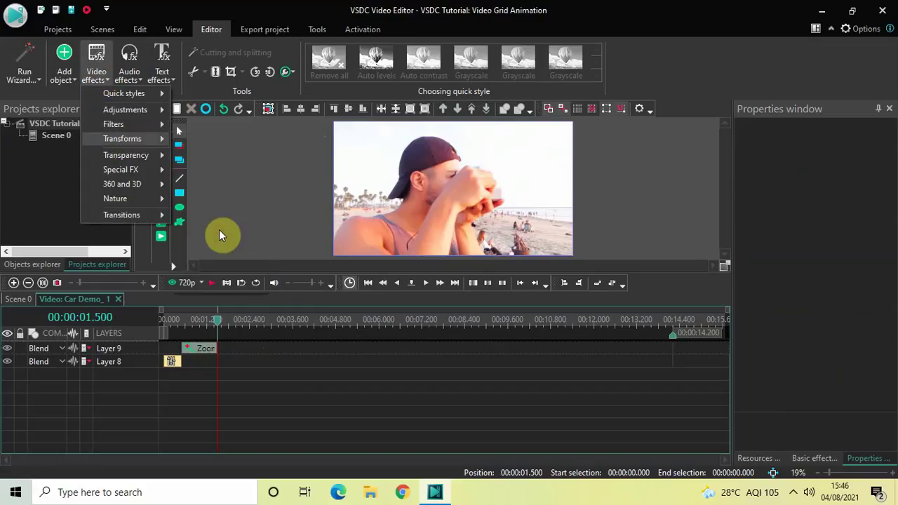
left_click(219, 229)
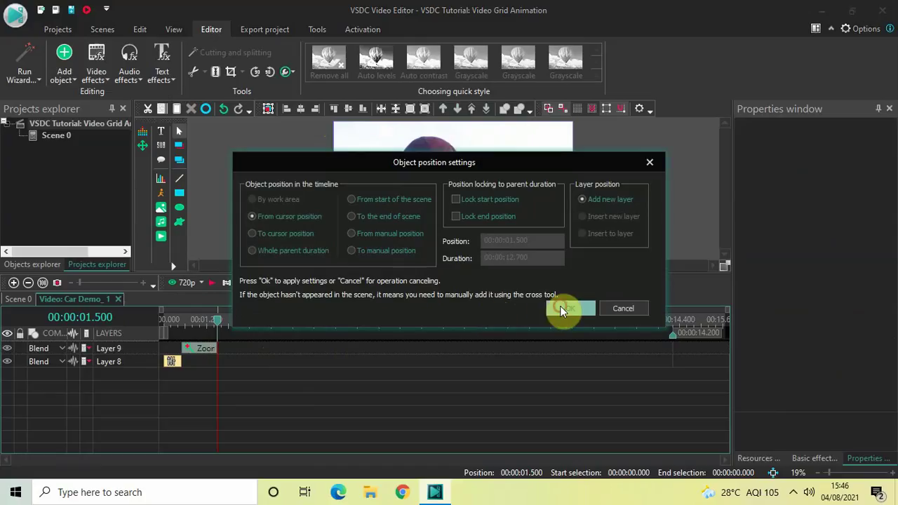
left_click(560, 308)
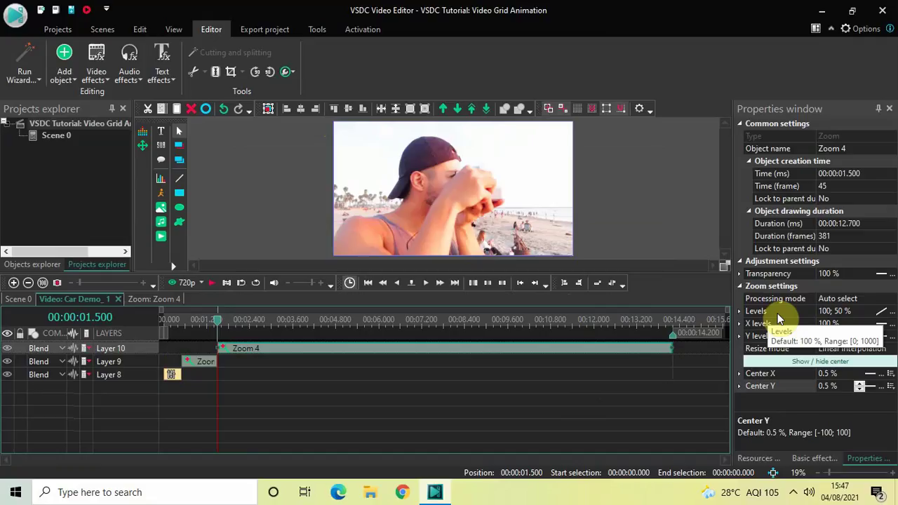
Set the second Zoom effect's levels to a constant 50 %
left_click(855, 311)
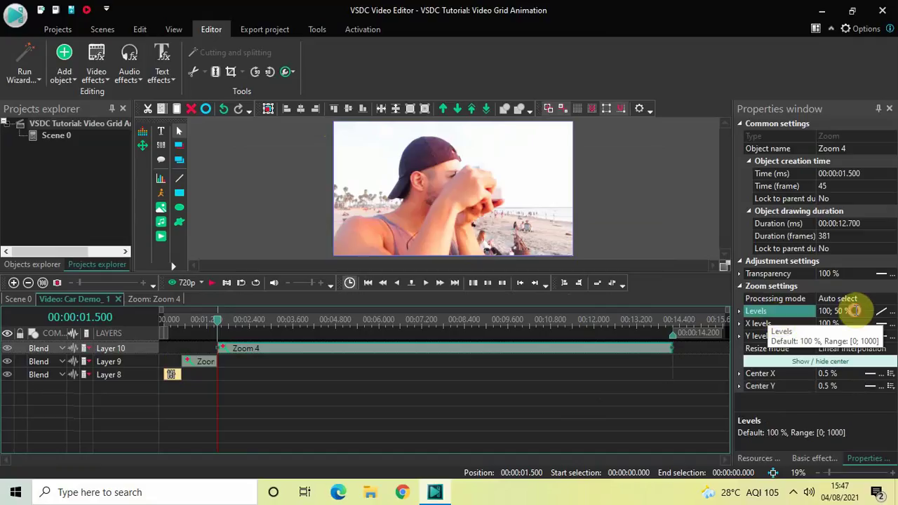
key("BackSpace")
key("BackSpace")
key("BackSpace")
key("BackSpace")
key("BackSpace")
key("BackSpace")
key("BackSpace")
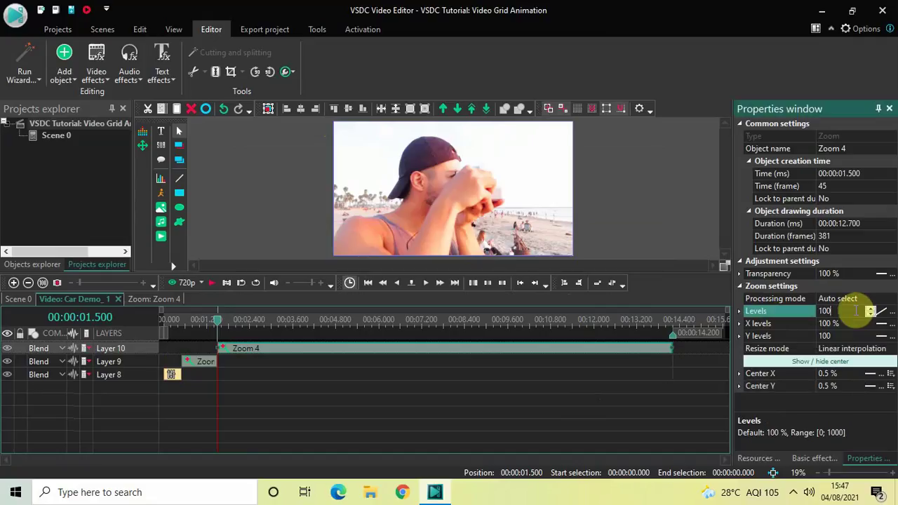
key("BackSpace")
key("BackSpace")
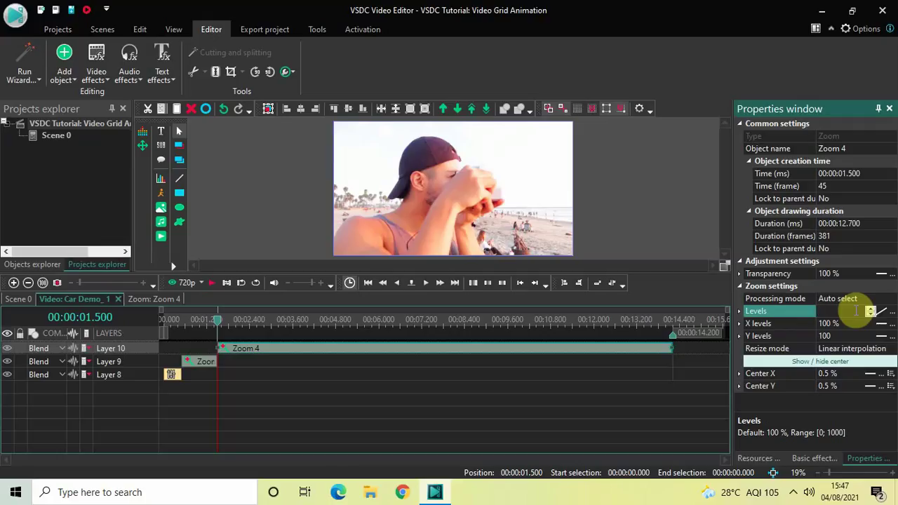
type("50")
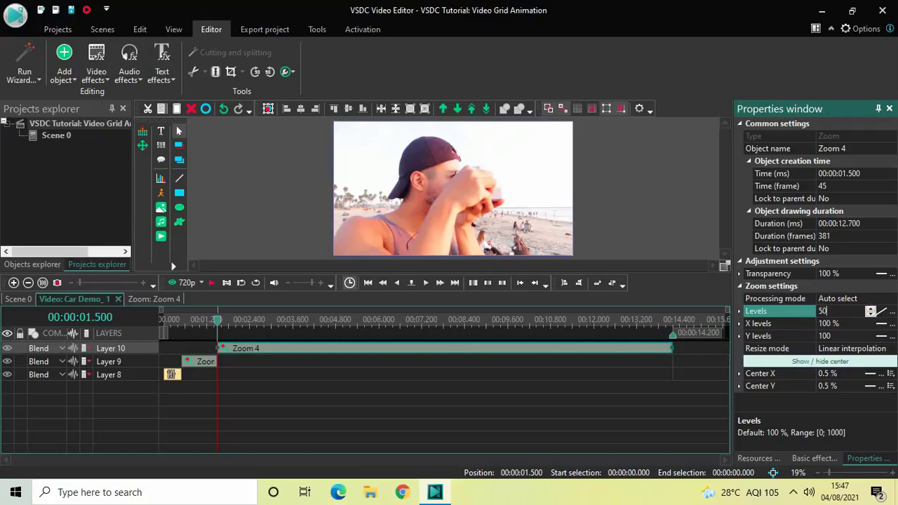
key("Return")
Set the second Zoom effect's center to Left horizontally and Top vertically
left_click(891, 376)
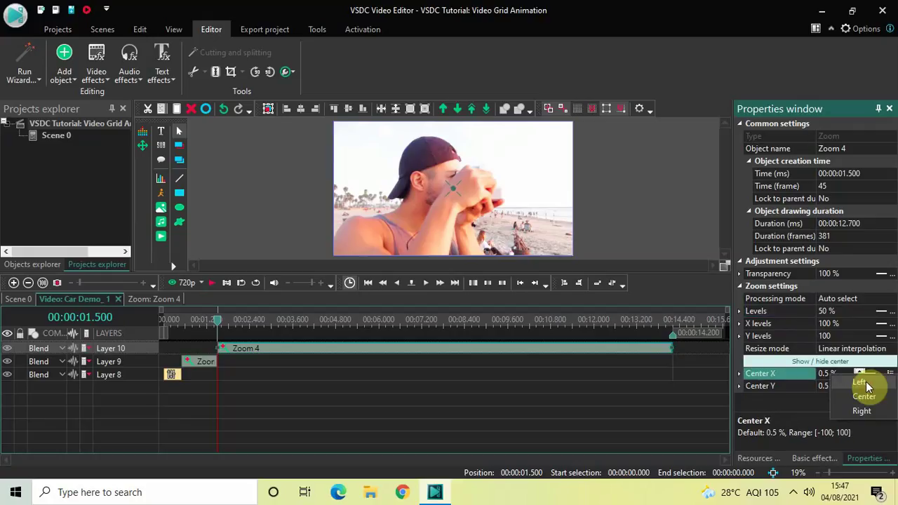
left_click(862, 383)
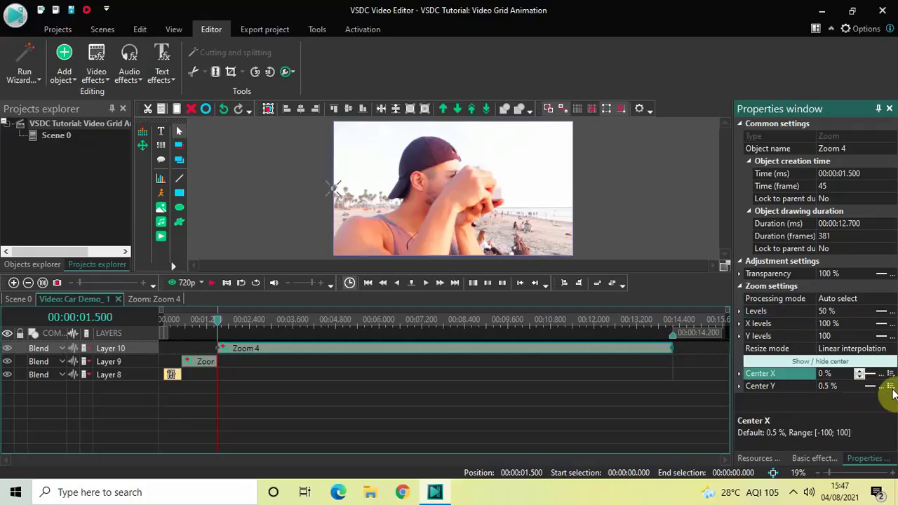
left_click(891, 387)
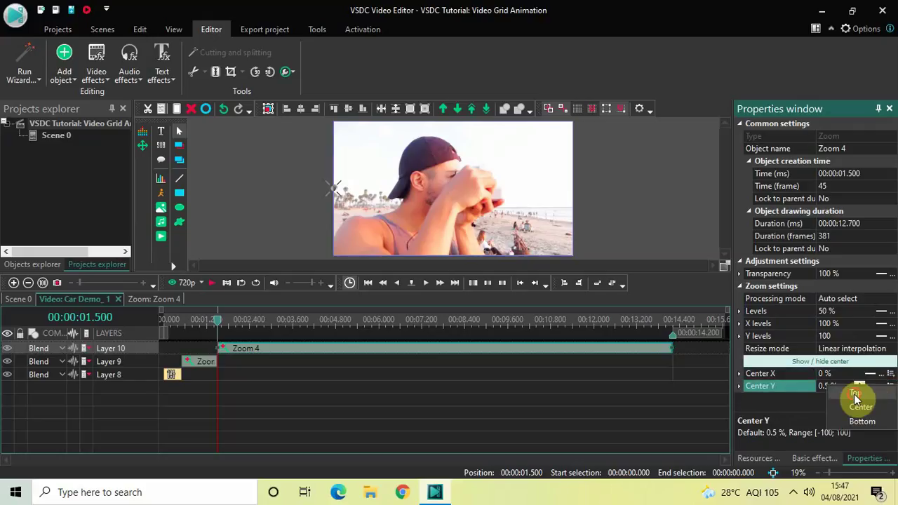
left_click(854, 398)
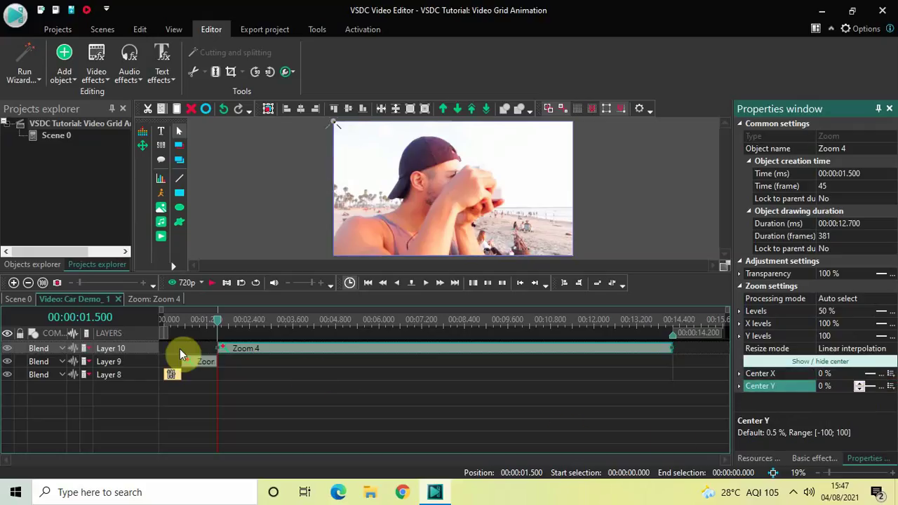
Preview the Car Demo clip's fade and both zooms from the start of its timeline
left_click(159, 318)
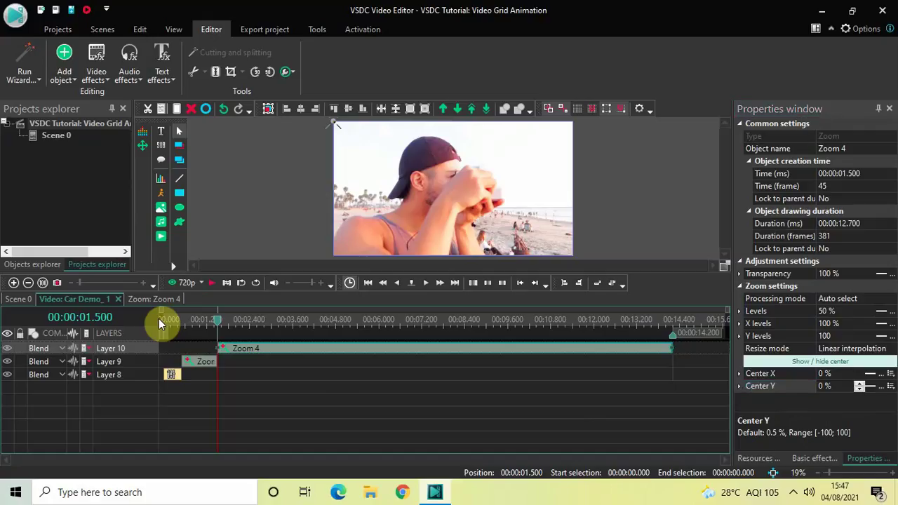
left_click(161, 317)
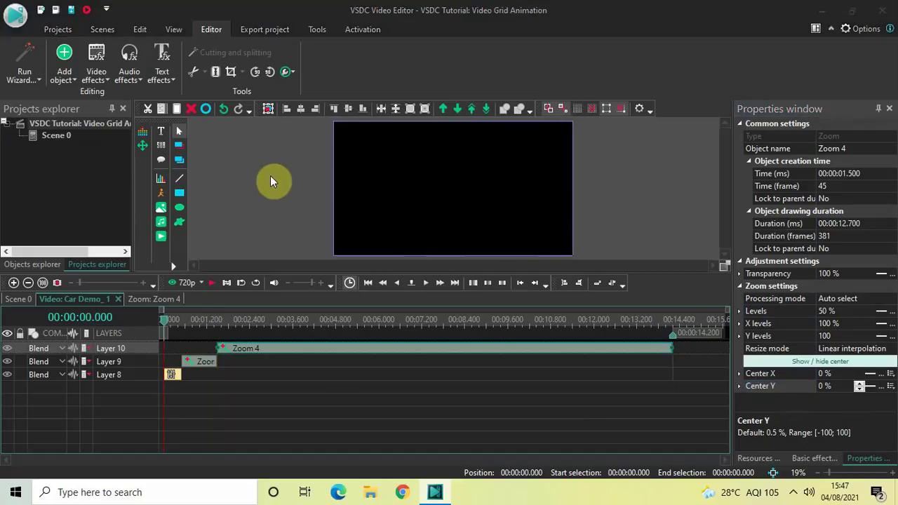
key("space")
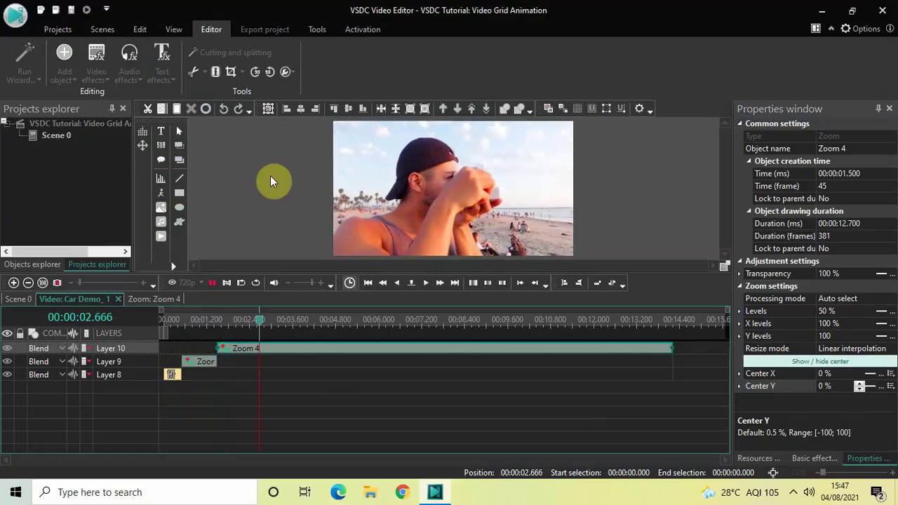
key("space")
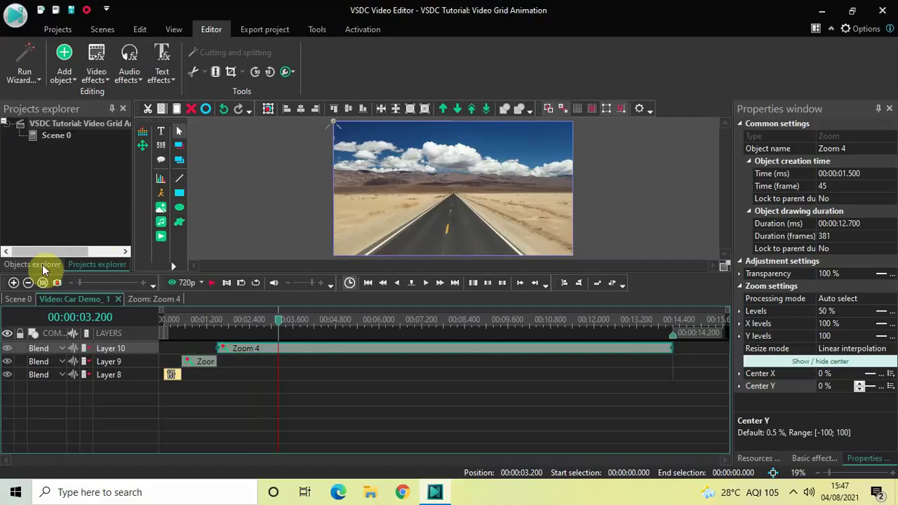
Return to Scene 0 and open the Layer 2 clip, video (2)_ 2, for editing with the cursor at 00:00:00.000
left_click(23, 300)
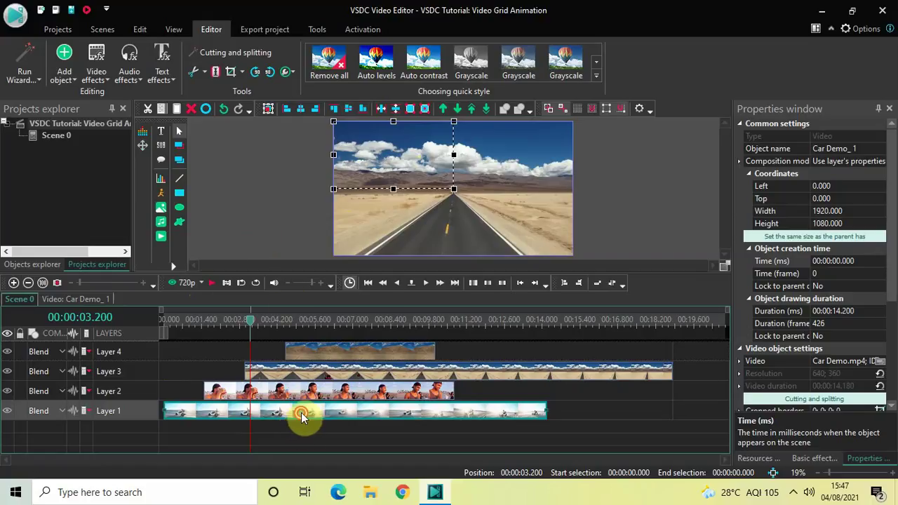
double_click(301, 417)
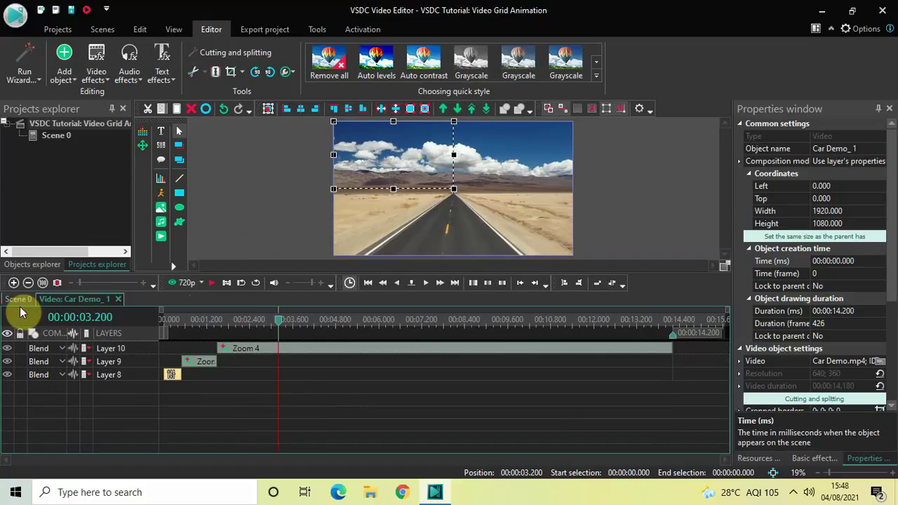
left_click(18, 300)
double_click(297, 392)
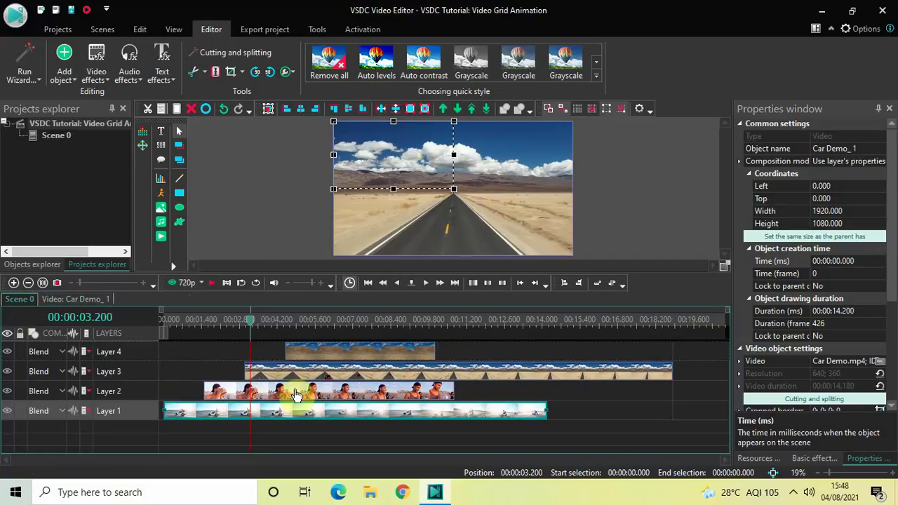
left_click_drag(257, 324, 112, 336)
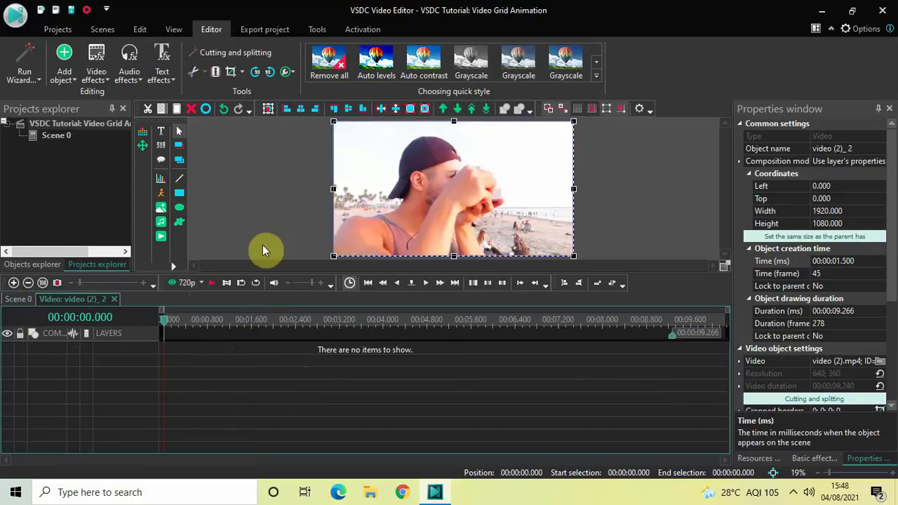
Add a Fade in transparency effect on a new layer from the start of the video (2)_ 2 clip
left_click(96, 76)
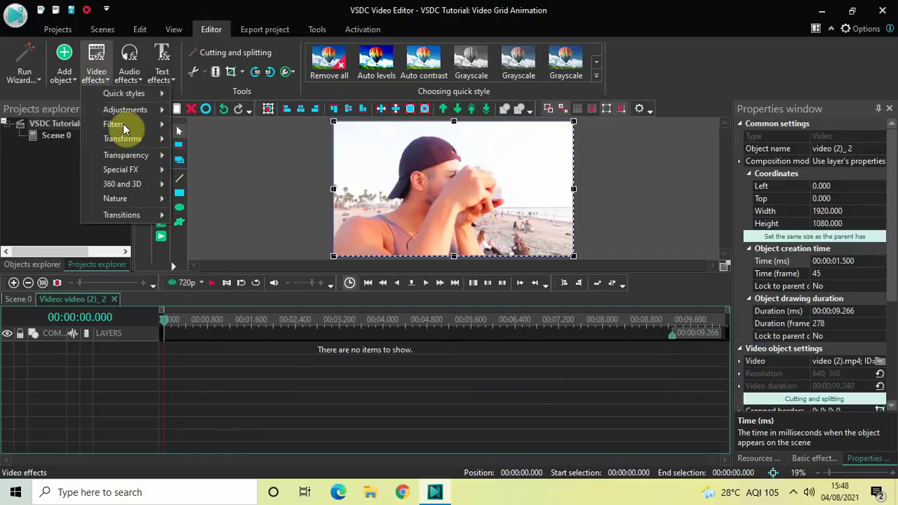
mouse_move(169, 155)
left_click(214, 156)
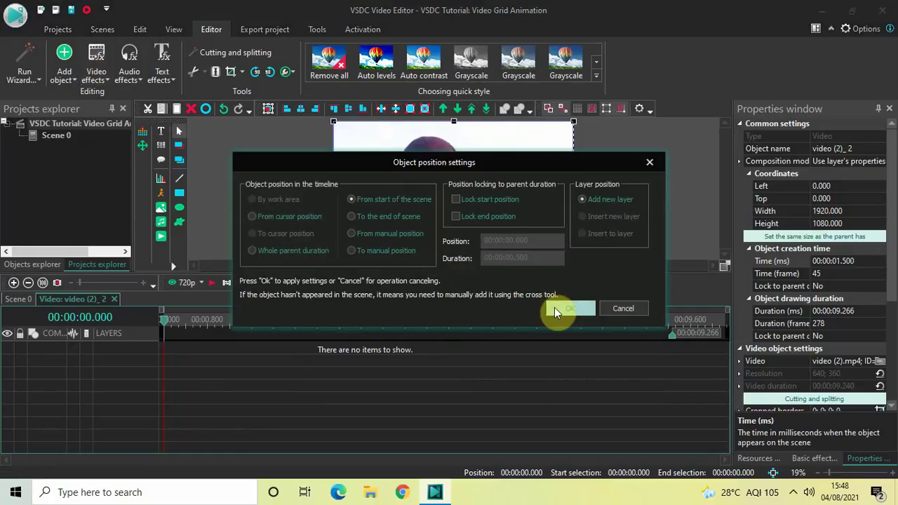
left_click(554, 308)
left_click(310, 414)
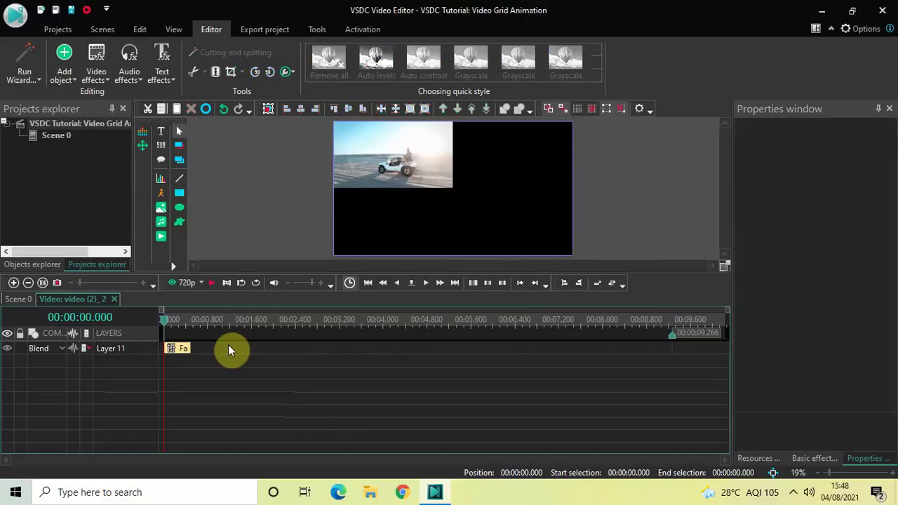
Add a Zoom effect to the video (2)_ 2 clip, starting at 00:00:00.500 where the fade-in ends
left_click(191, 321)
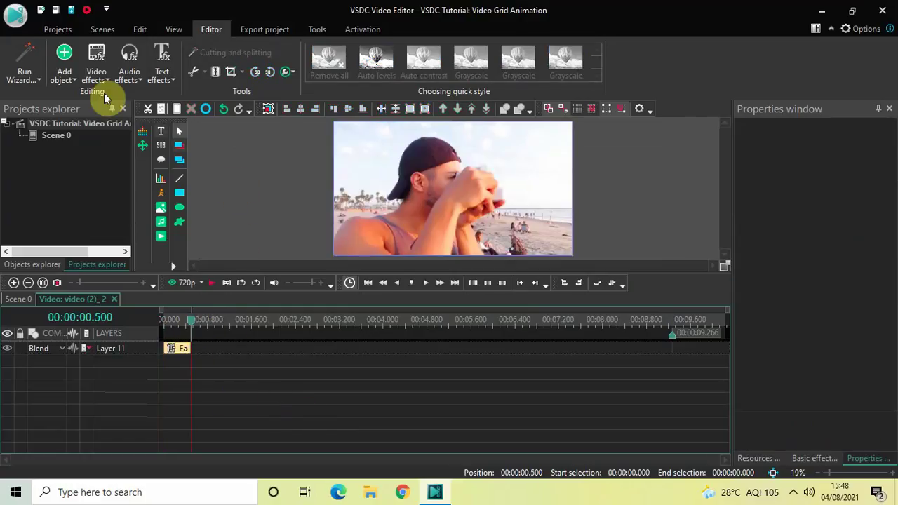
left_click(96, 63)
mouse_move(134, 144)
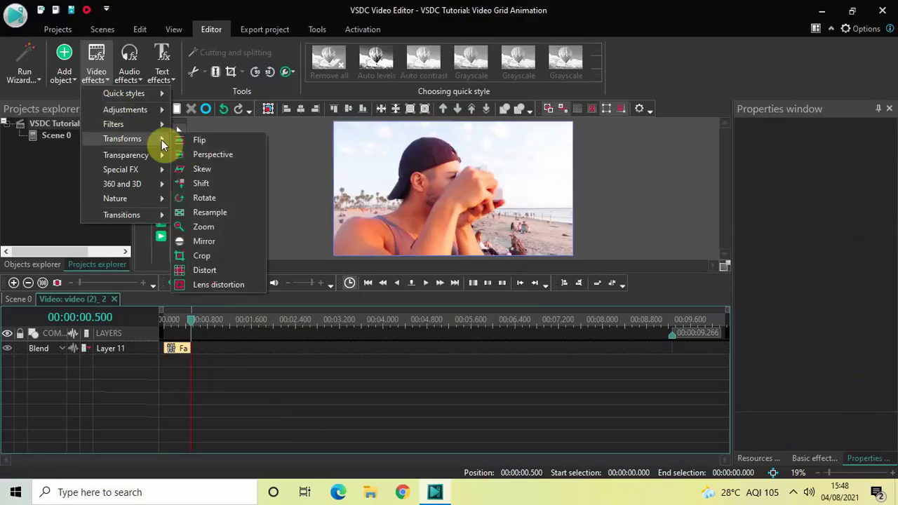
left_click(222, 228)
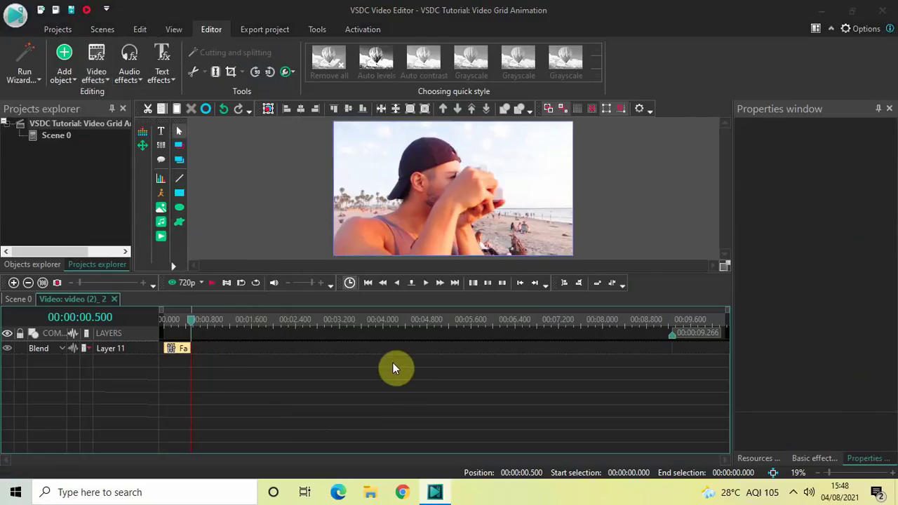
left_click(569, 307)
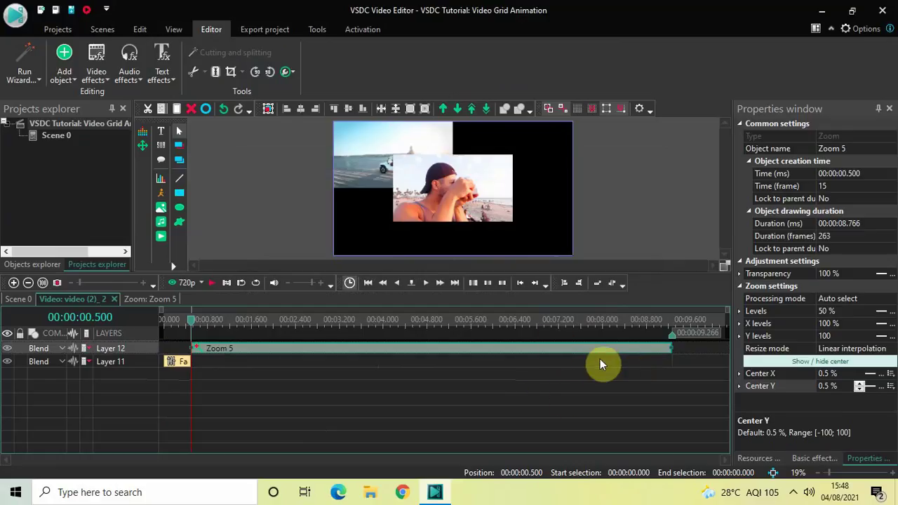
Set this Zoom effect's duration to 00:00:01.000 and its levels to 100; 50 %
left_click(875, 224)
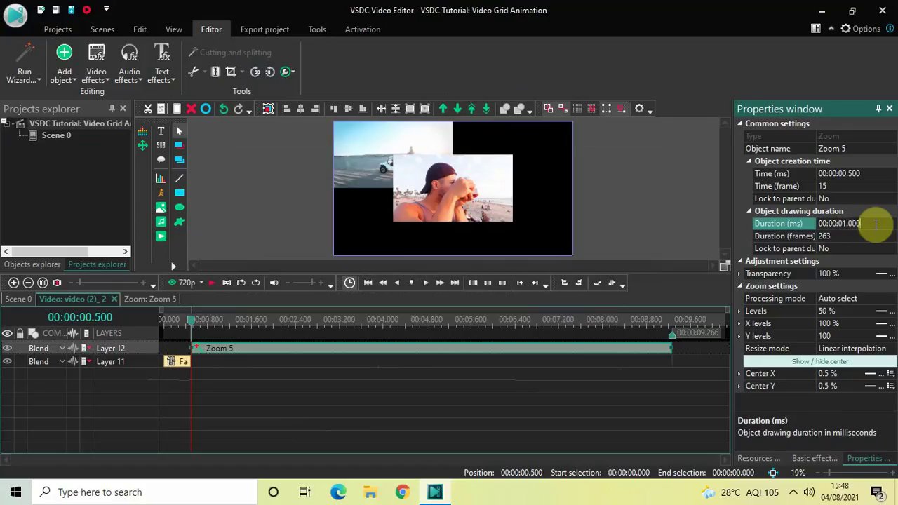
key("Return")
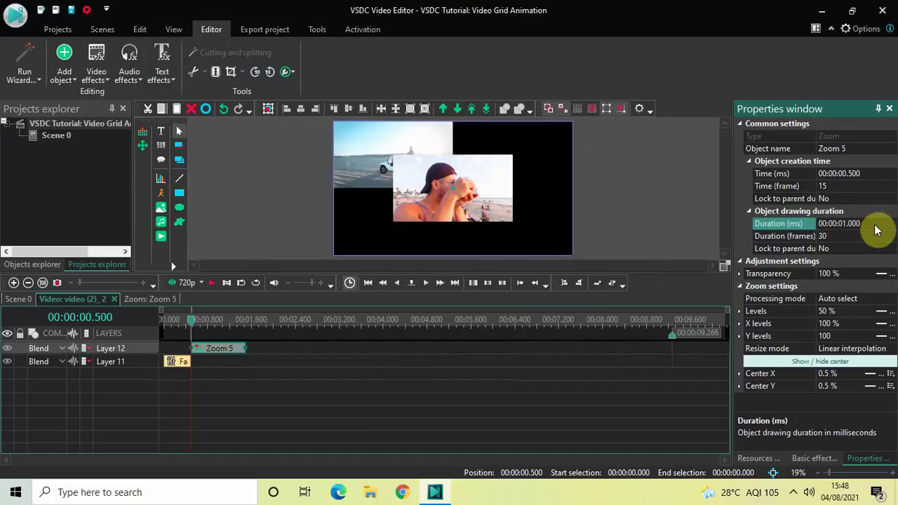
left_click(845, 312)
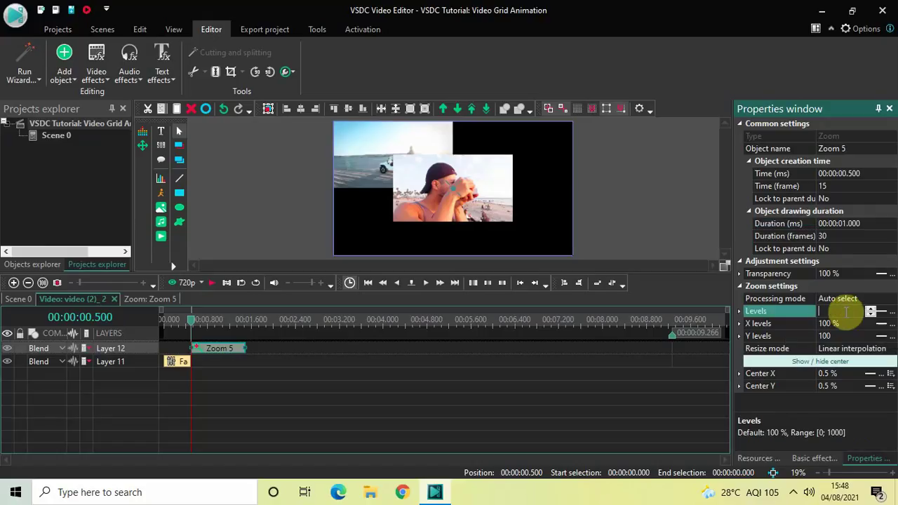
type("100; 50 %")
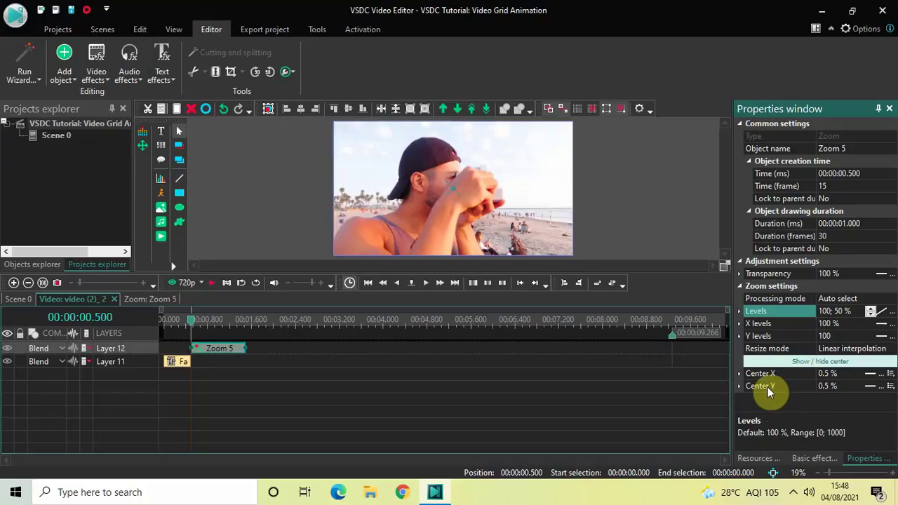
Set the one-second Zoom effect's center to Right horizontally and Top vertically
left_click(890, 373)
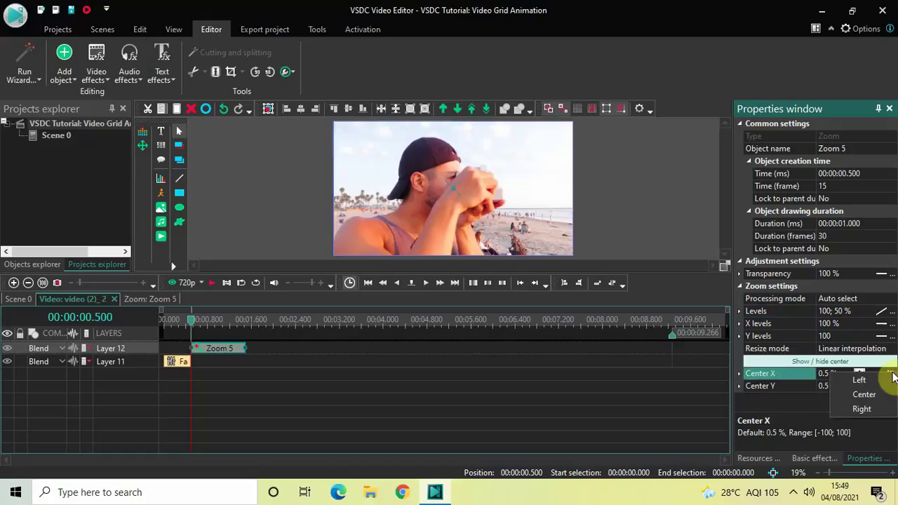
left_click(873, 413)
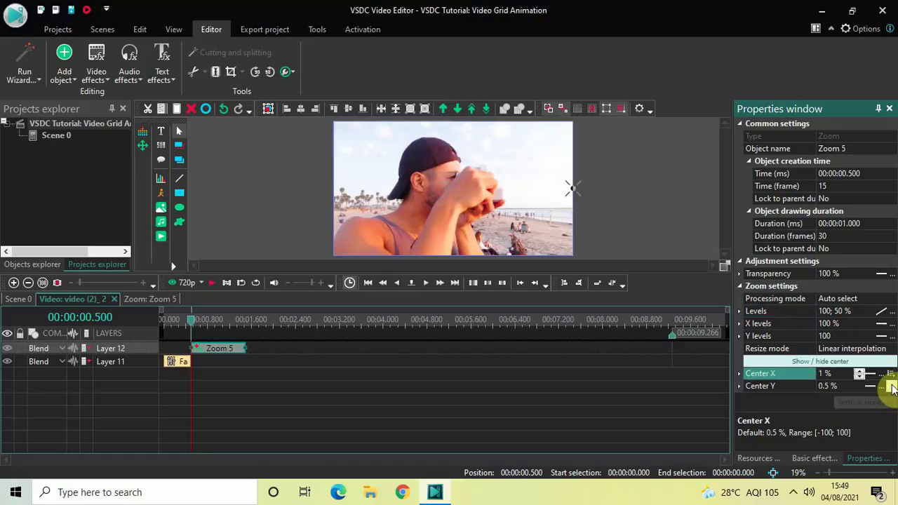
left_click(890, 386)
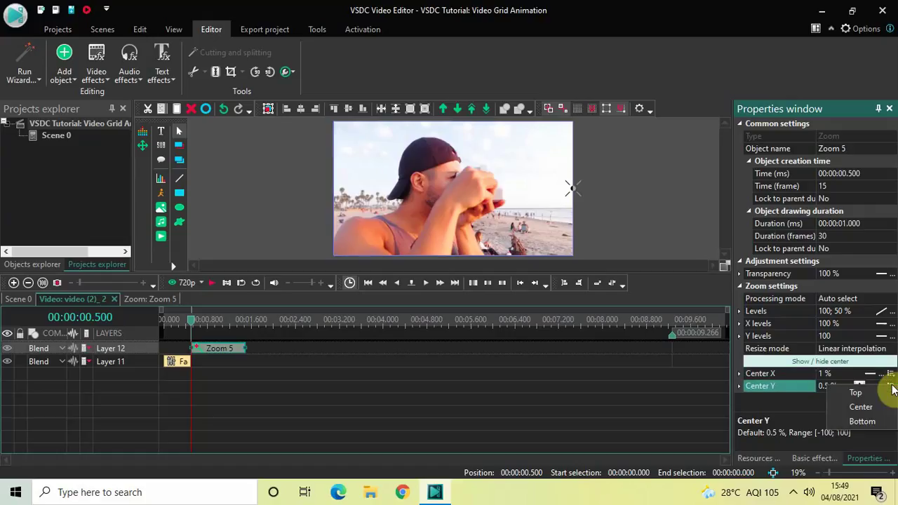
left_click(873, 394)
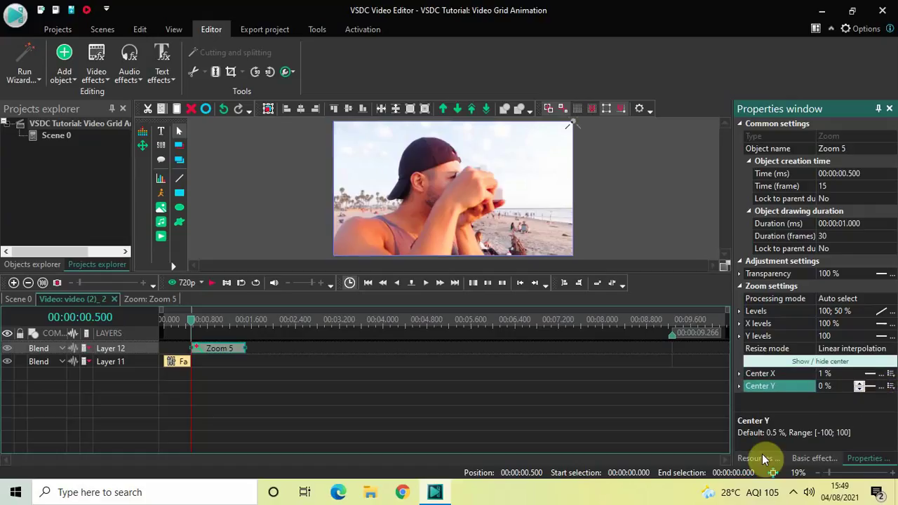
left_click(648, 412)
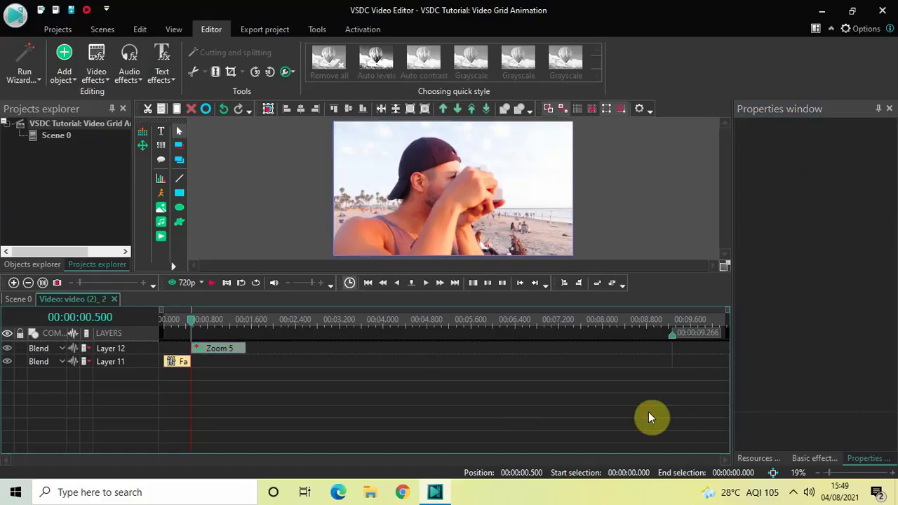
Add a second Zoom effect to the video (2)_ 2 clip, starting at 00:00:01.500 where the first zoom ends
left_click(247, 319)
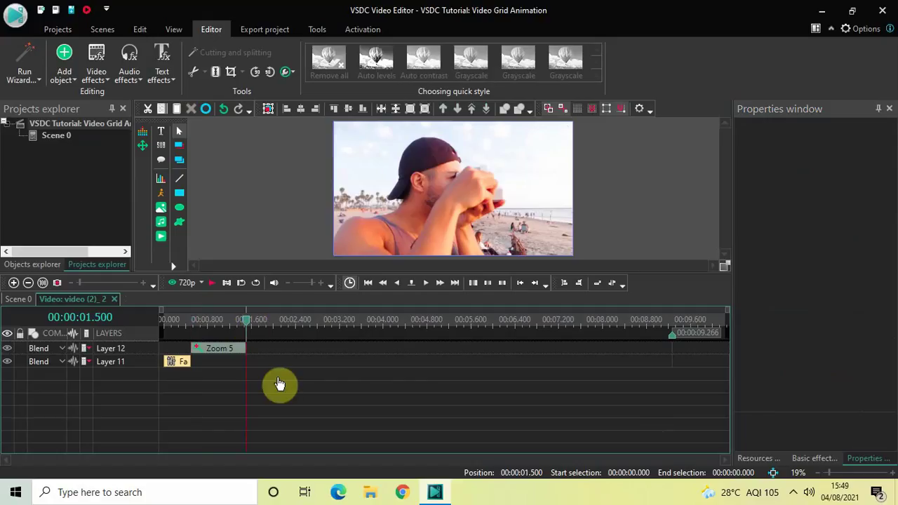
left_click(98, 74)
mouse_move(142, 140)
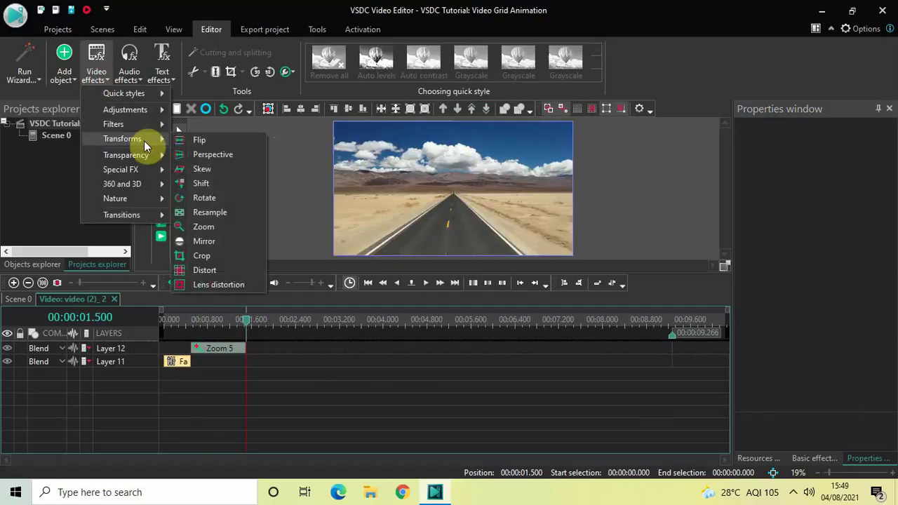
left_click(221, 227)
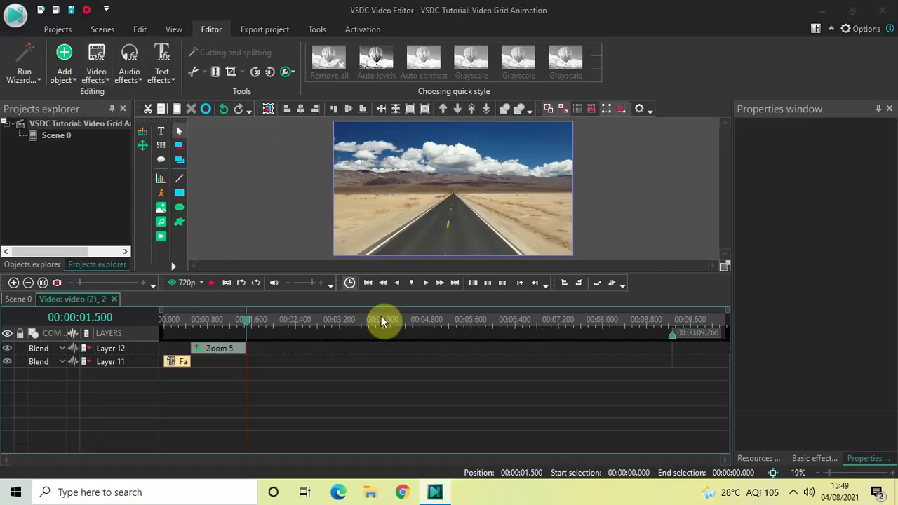
left_click(566, 309)
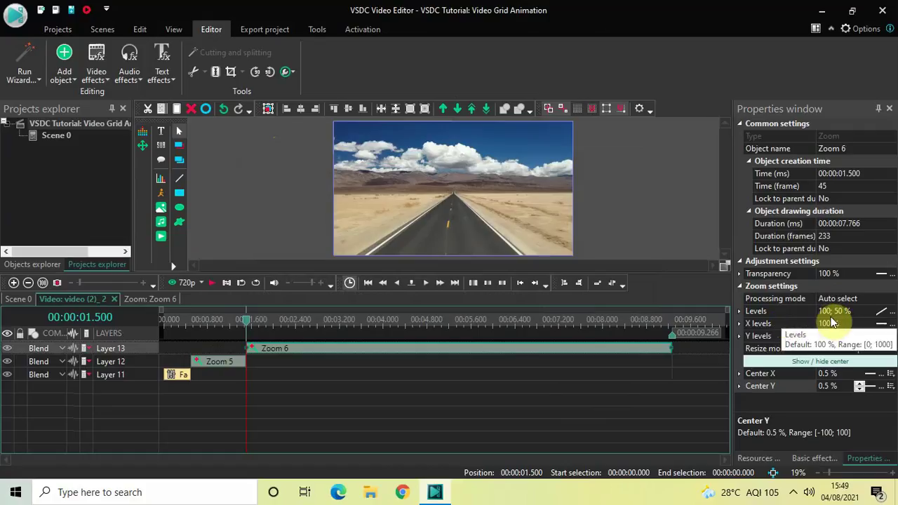
Set the second Zoom effect's levels to 50 % and its center to Right horizontally and Top vertically
left_click(857, 310)
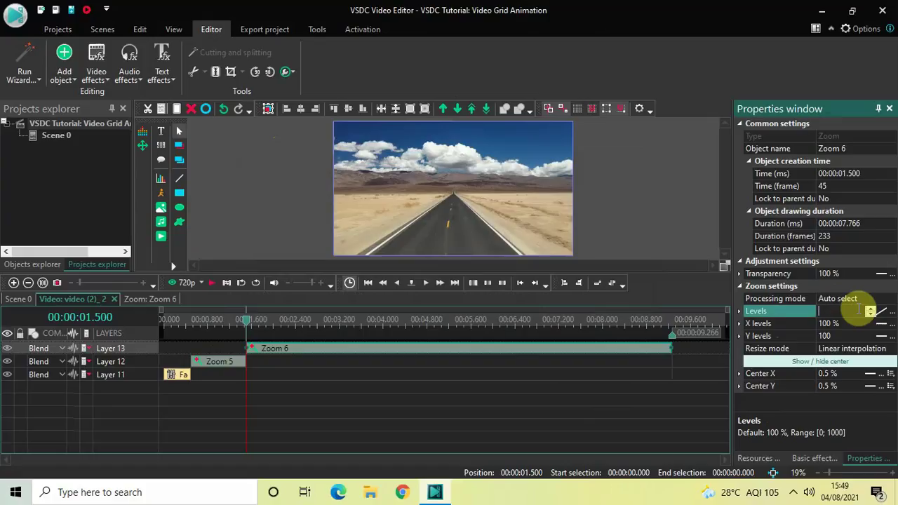
type("50")
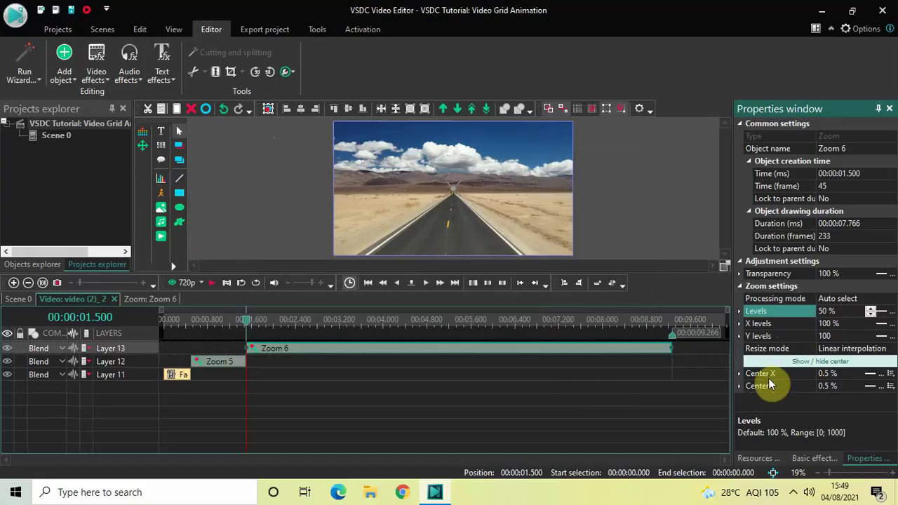
left_click(889, 374)
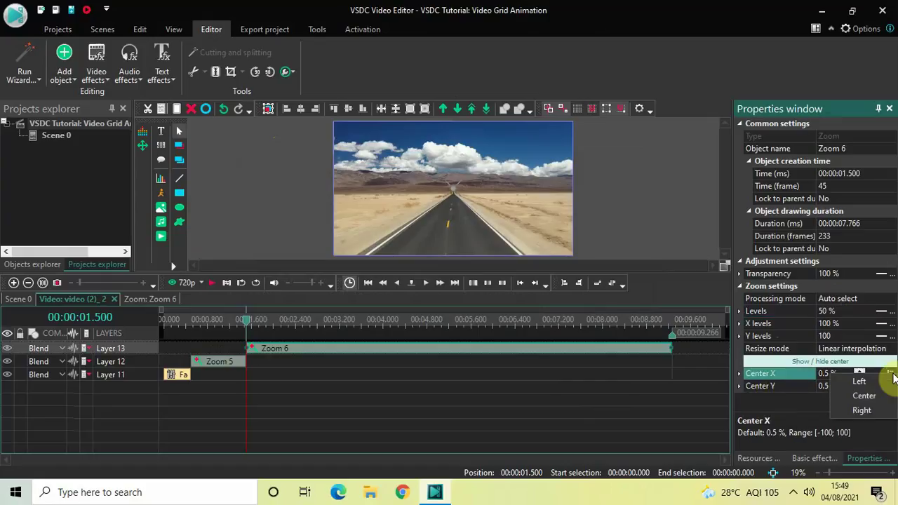
left_click(876, 411)
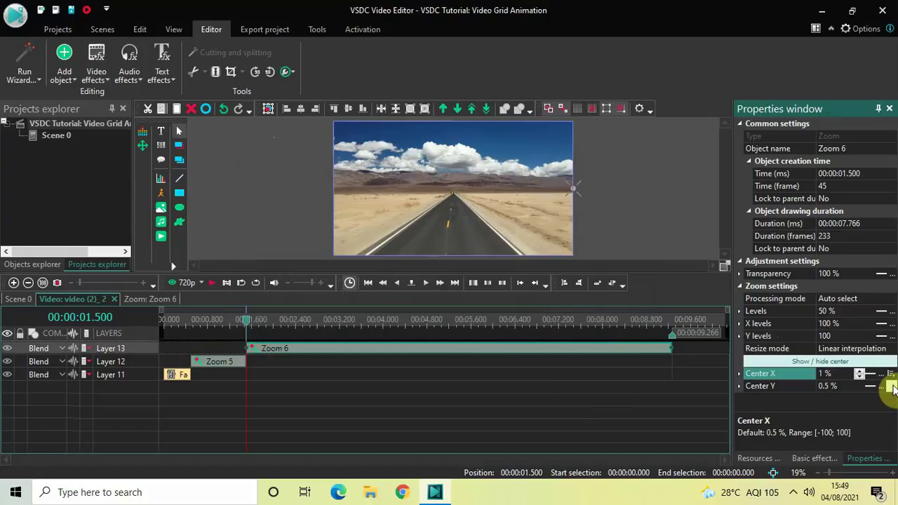
left_click(891, 388)
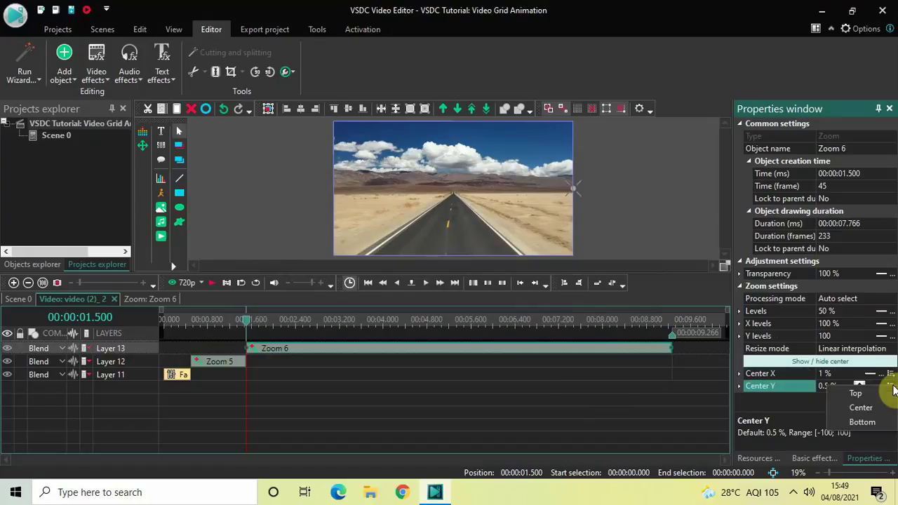
left_click(871, 396)
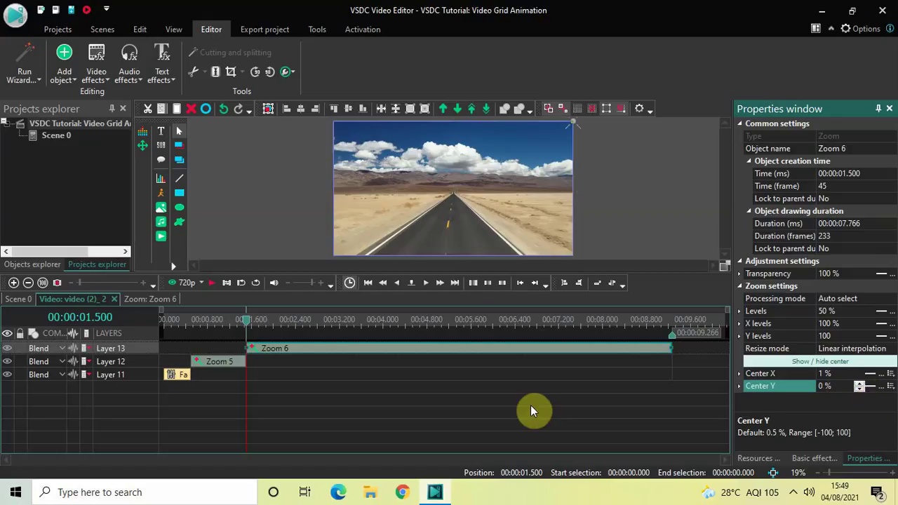
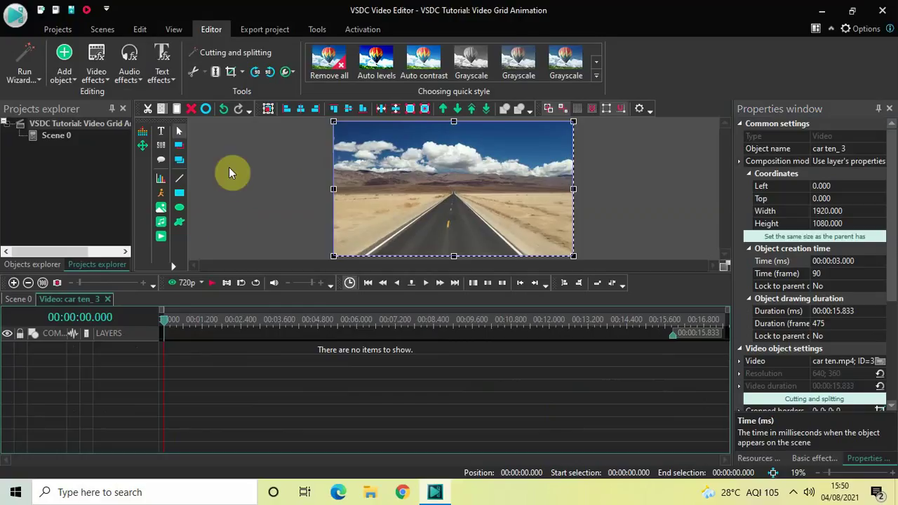
Add a Fade in effect to the car ten_ 3 clip, positioned from the start of the scene
left_click(95, 65)
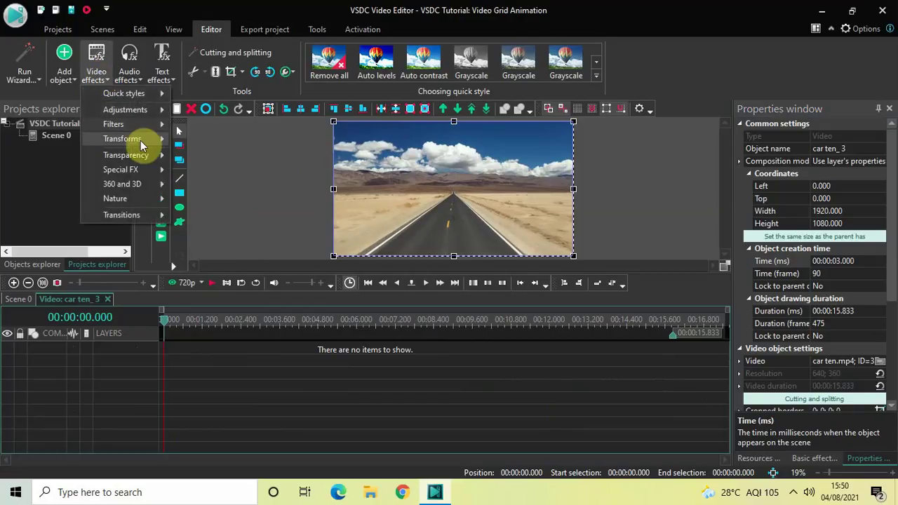
mouse_move(151, 155)
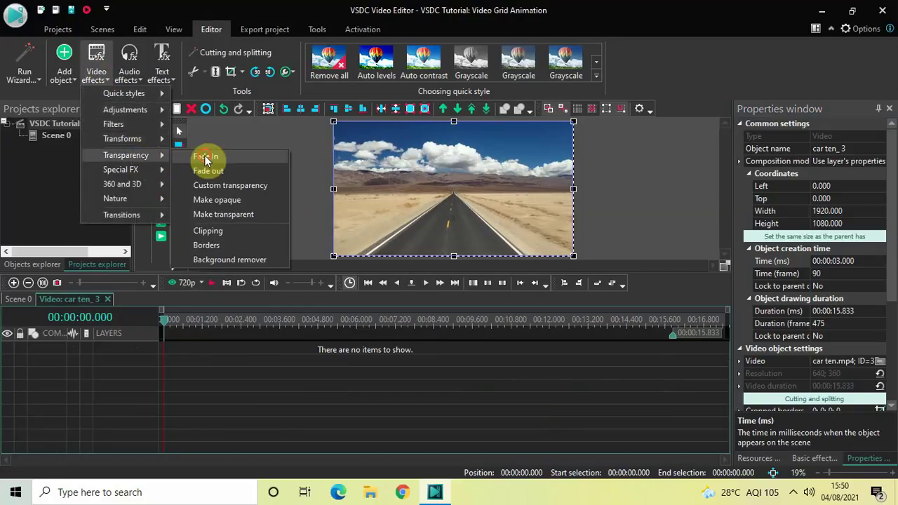
left_click(208, 156)
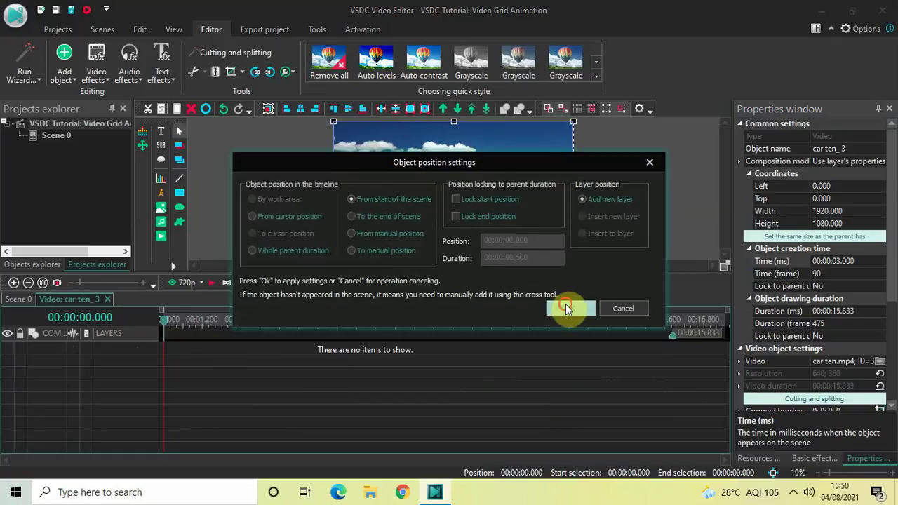
left_click(567, 307)
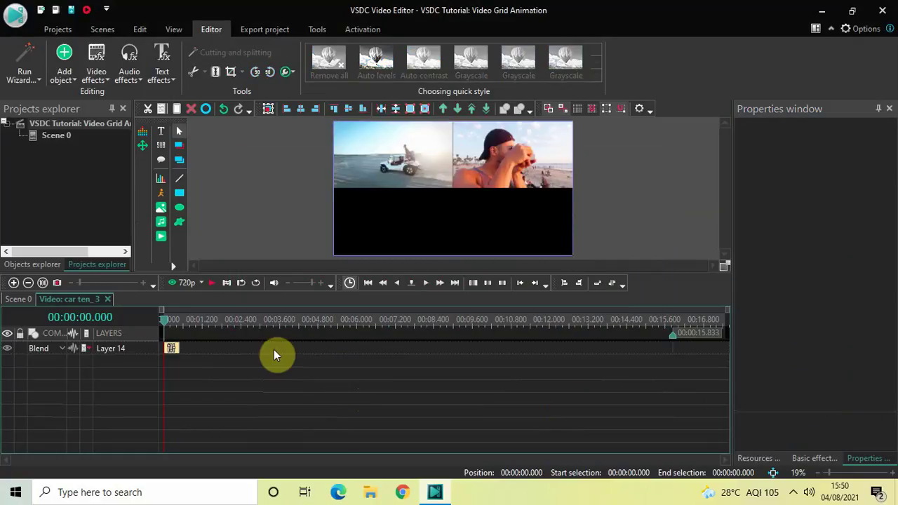
Add a Zoom effect to the car ten_ 3 clip, starting at 00:00:00.500 where the fade-in ends
left_click(180, 321)
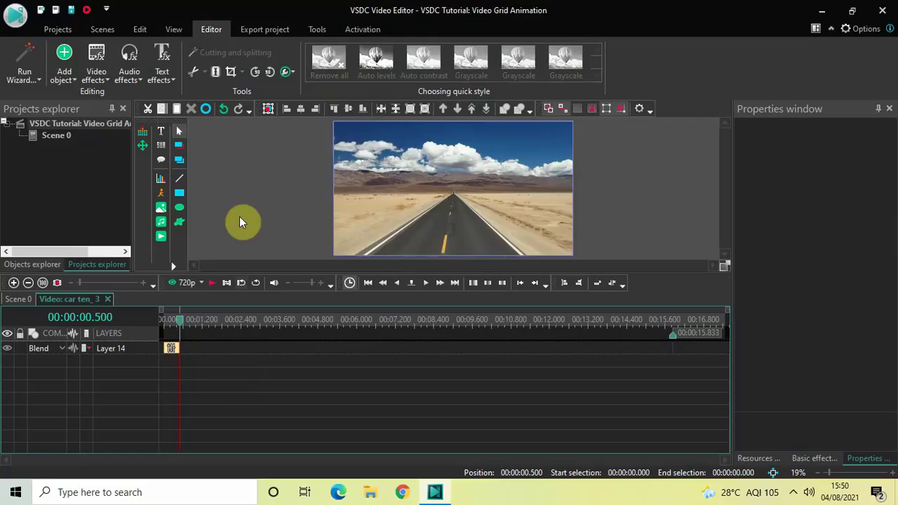
left_click(96, 75)
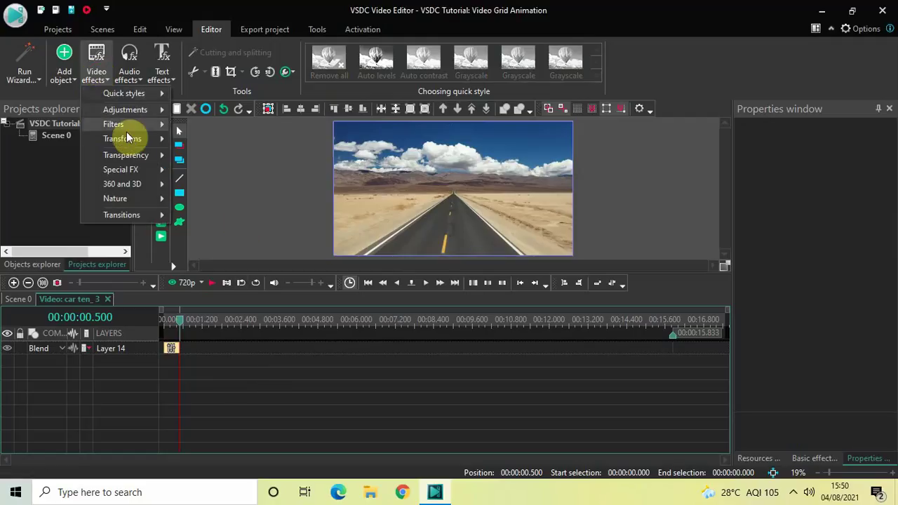
mouse_move(126, 139)
left_click(216, 228)
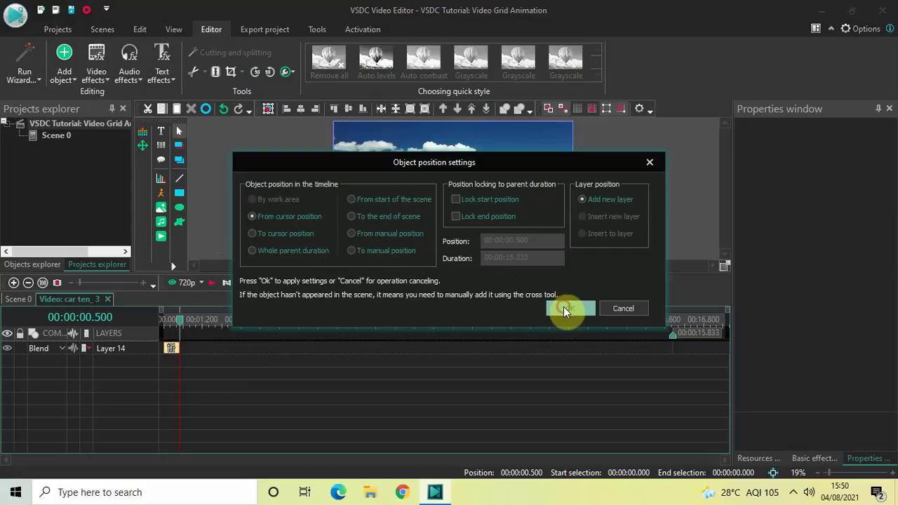
left_click(563, 306)
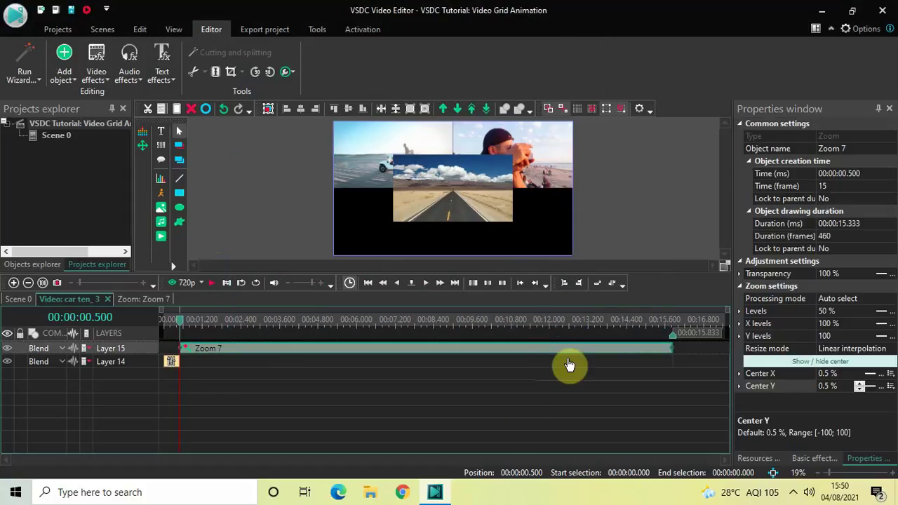
Set the car clip's Zoom effect to a duration of 00:00:01.000 and levels of 100; 50 %
left_click(881, 224)
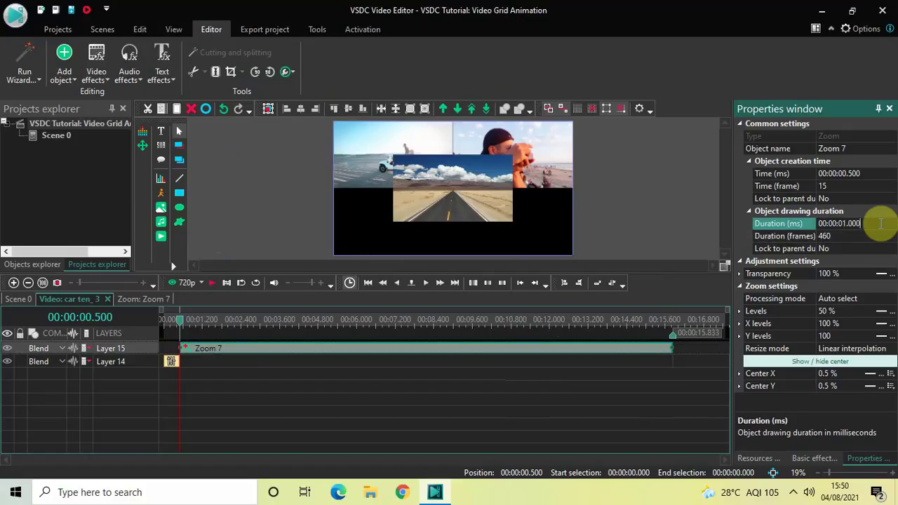
key("Return")
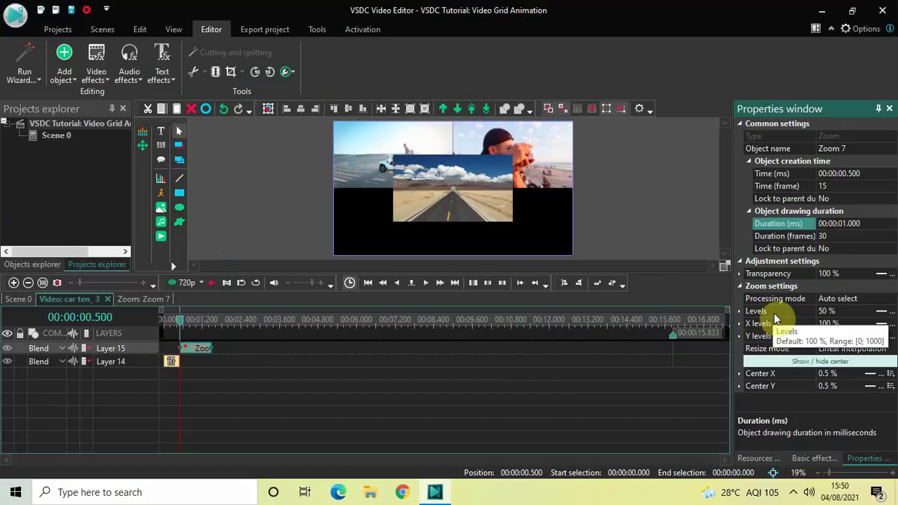
left_click(847, 315)
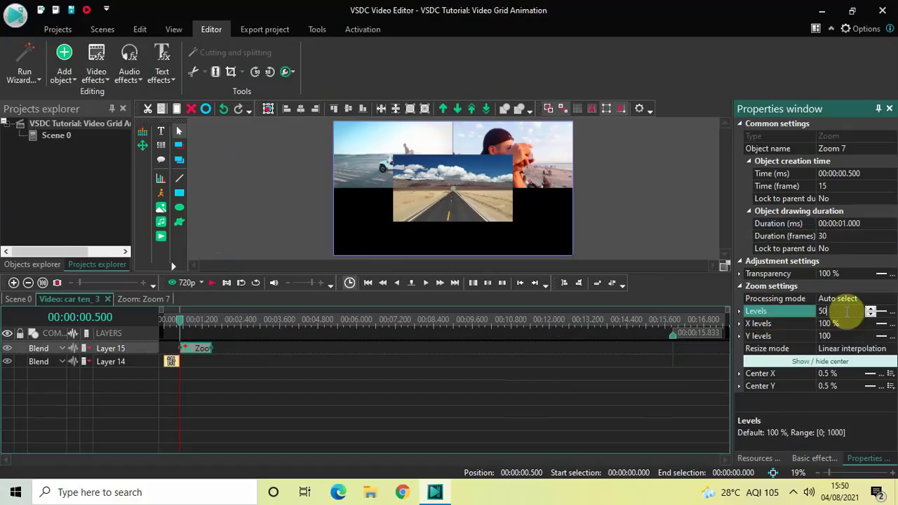
type("100;")
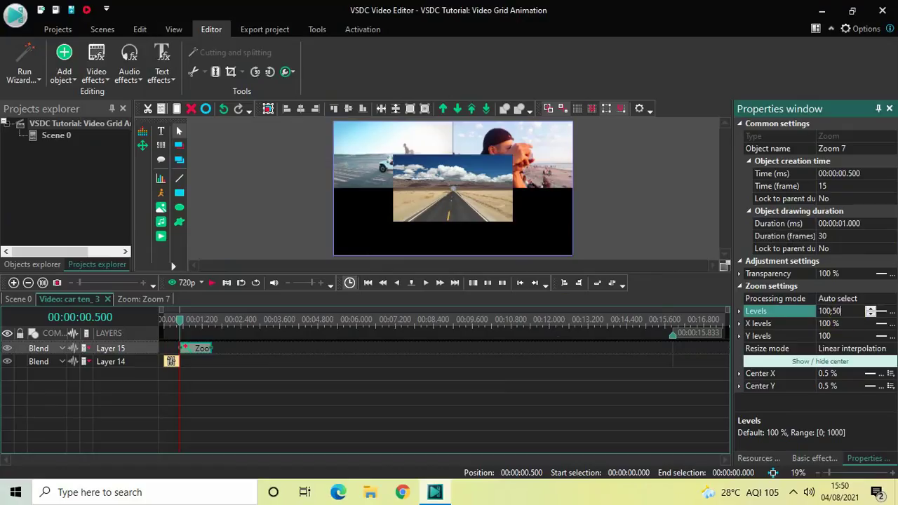
key("Return")
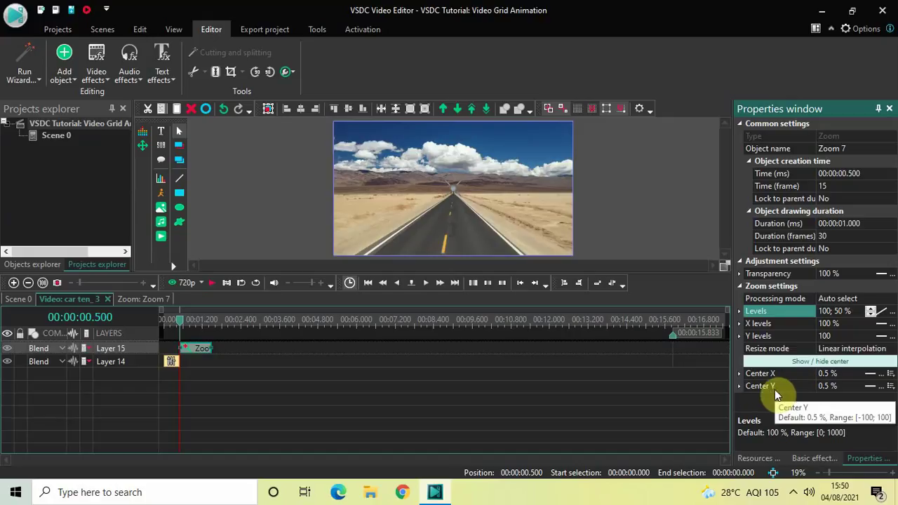
Set the center of the car clip's one-second Zoom effect to Left horizontally and Bottom vertically
left_click(890, 375)
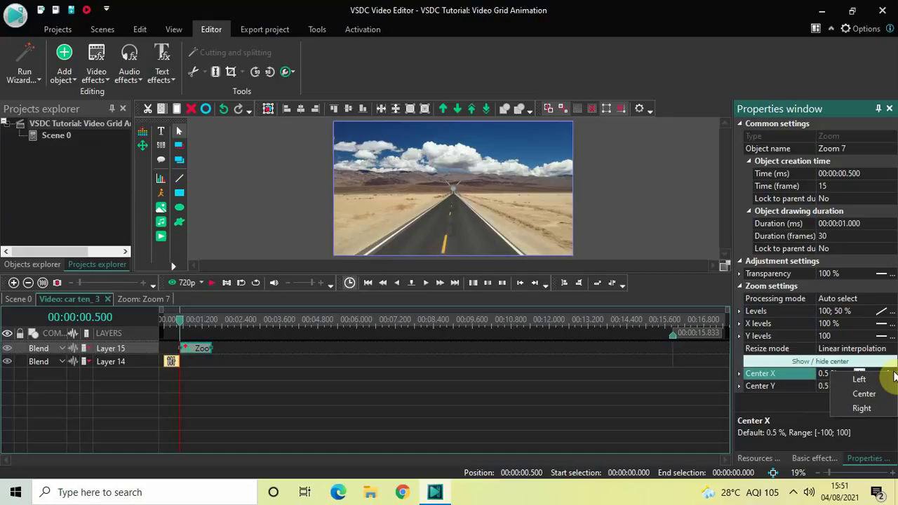
left_click(862, 379)
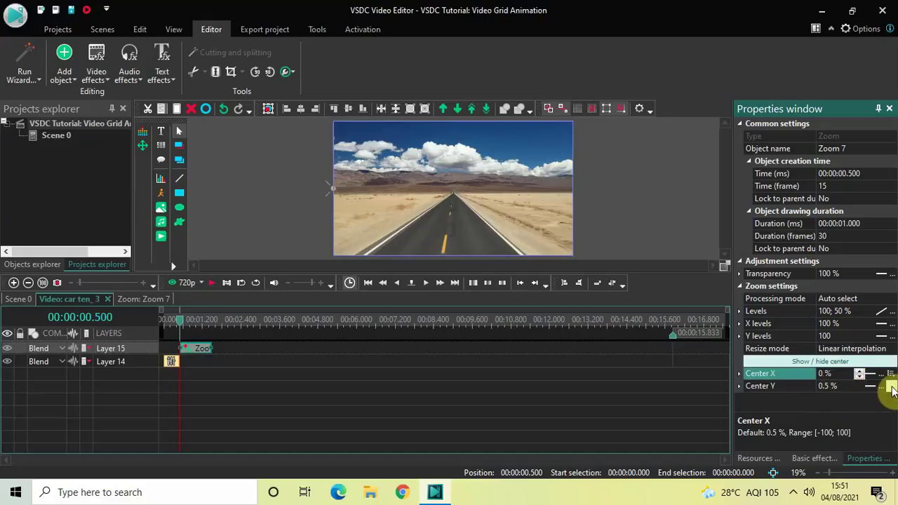
left_click(890, 387)
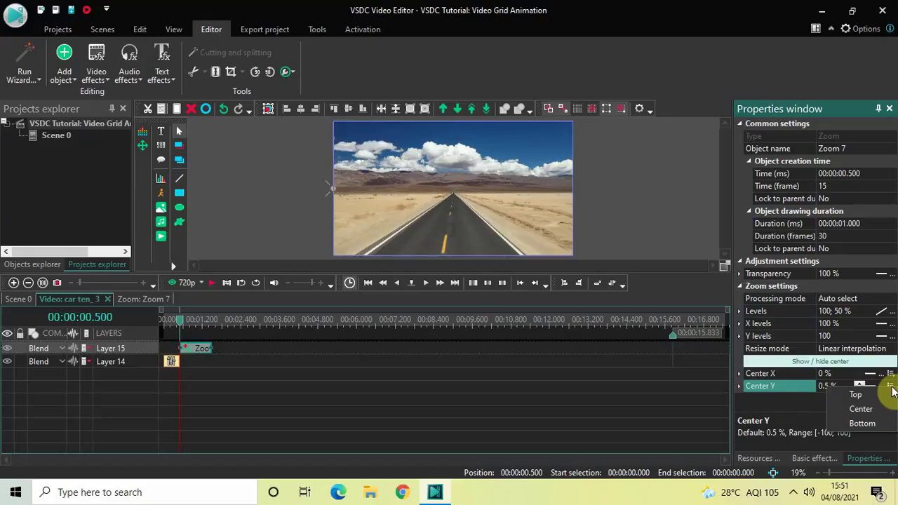
left_click(858, 425)
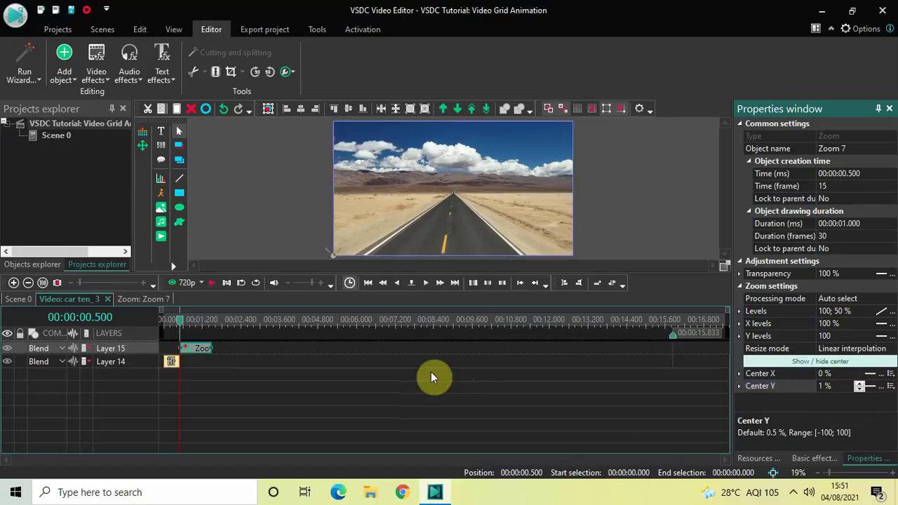
Add a second Zoom effect to the car ten_ 3 clip, starting at 00:00:01.500 where the first zoom ends
left_click(212, 321)
left_click(258, 382)
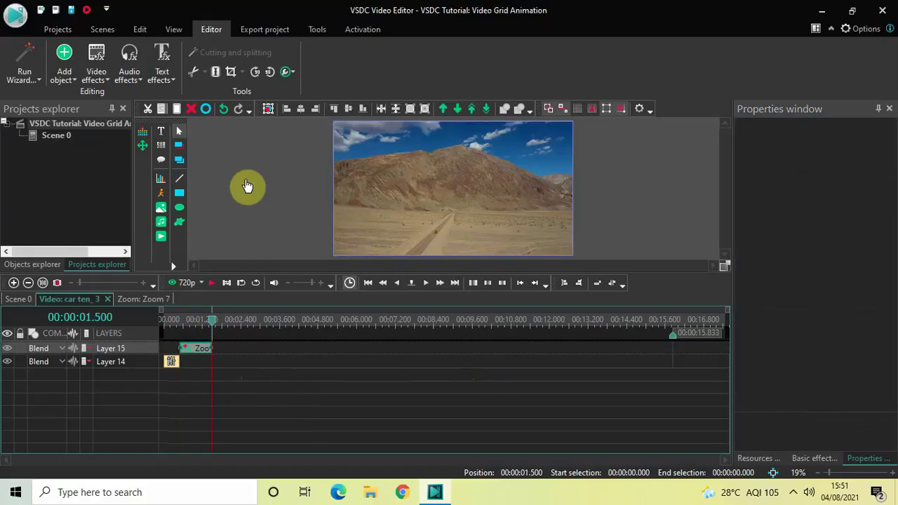
left_click(97, 67)
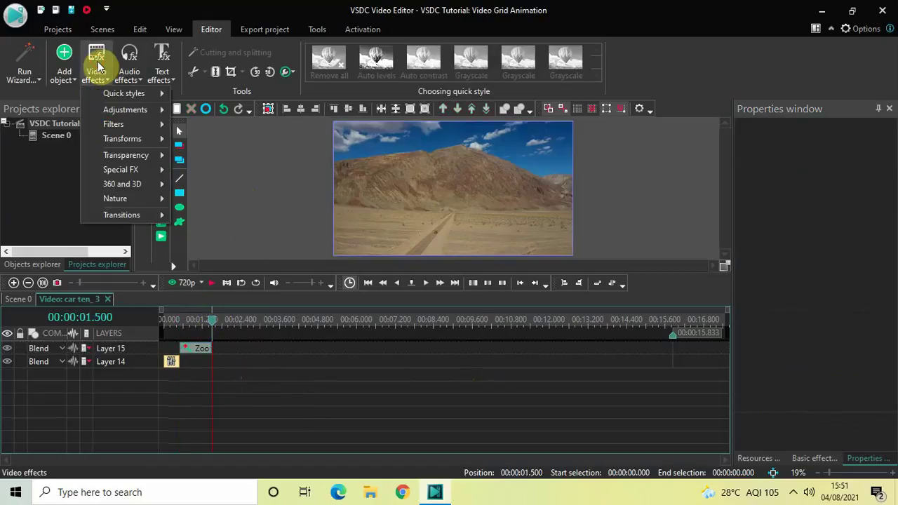
mouse_move(130, 139)
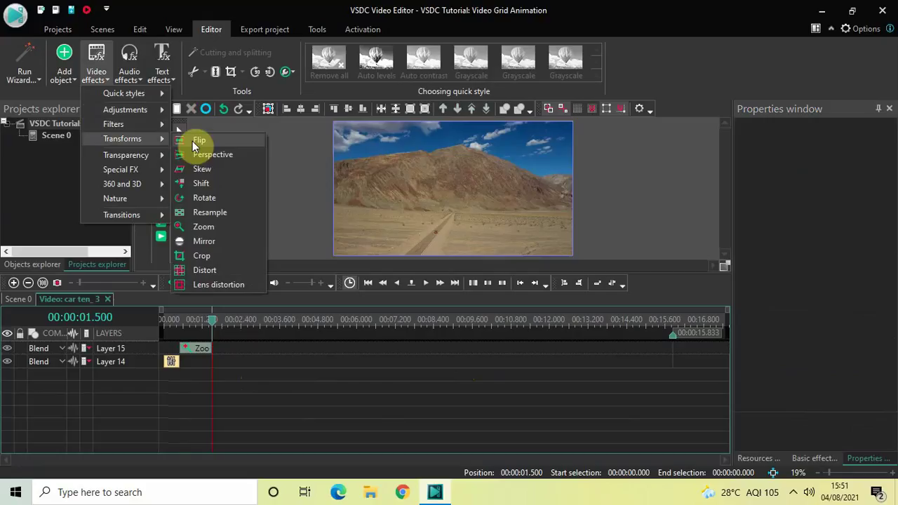
left_click(219, 226)
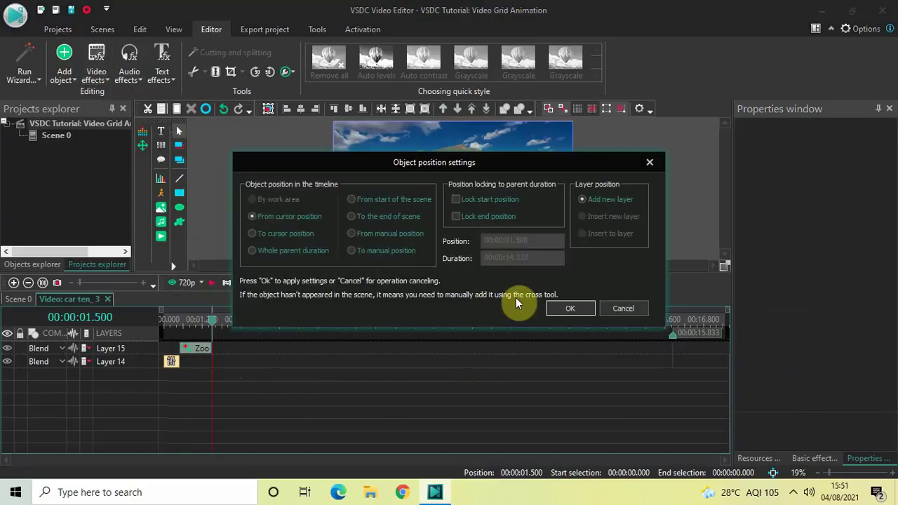
left_click(567, 307)
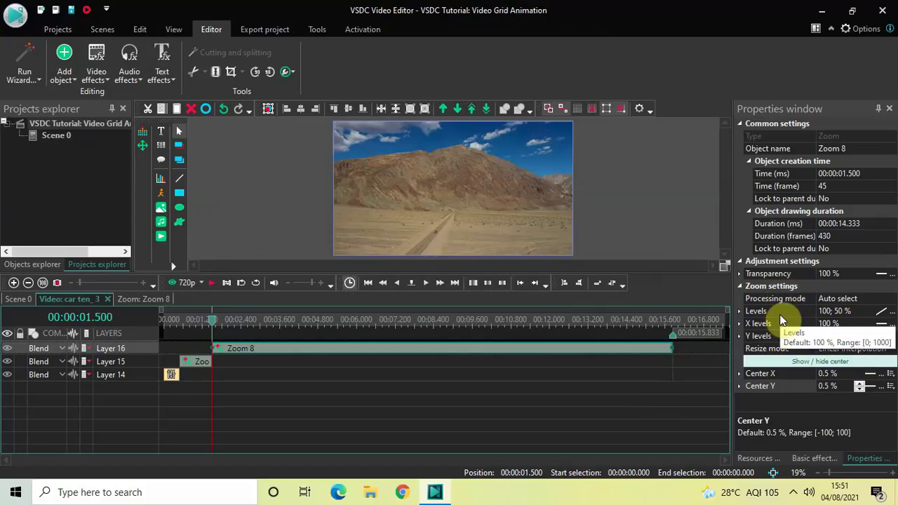
Set the car clip's second Zoom effect to levels of 50 % with its center at Left horizontally and Bottom vertically
left_click(831, 310)
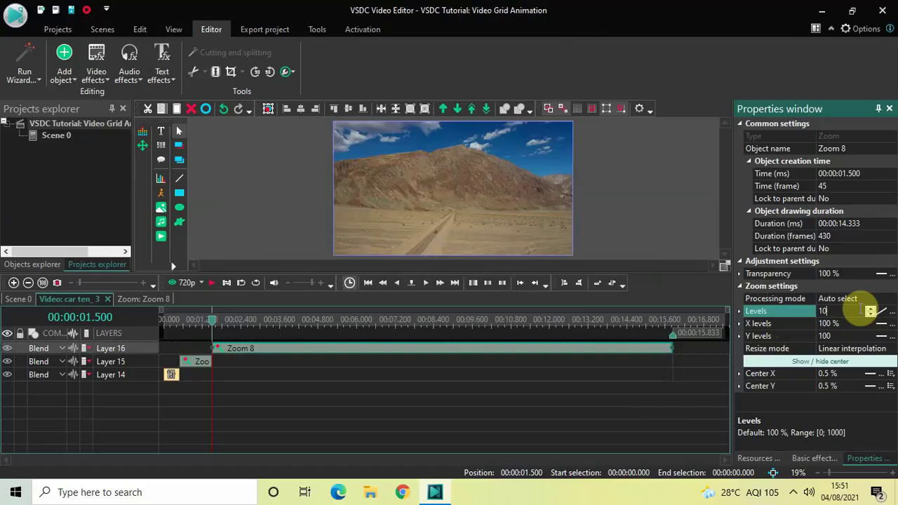
type("50")
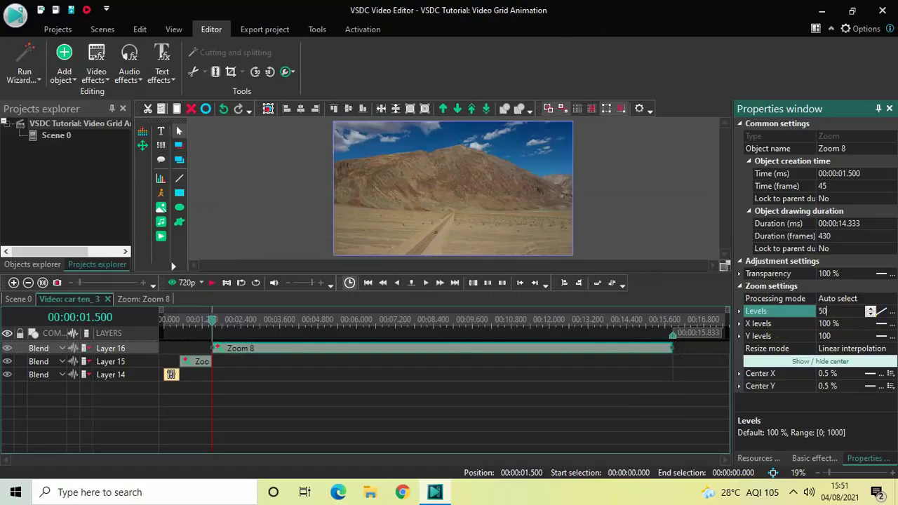
key("Return")
left_click(891, 374)
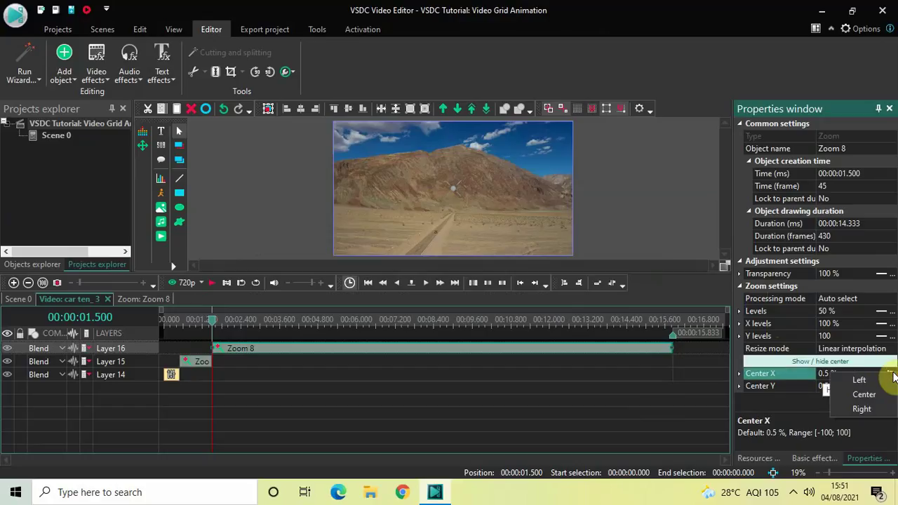
left_click(863, 380)
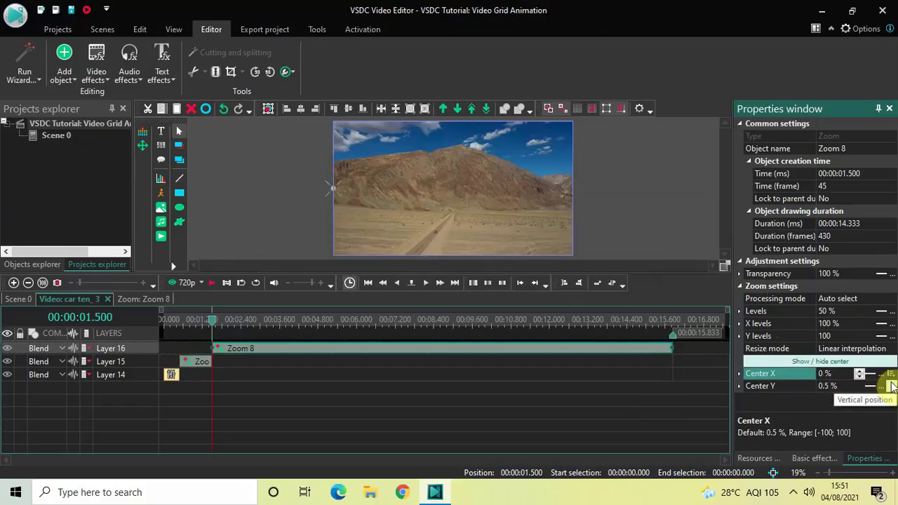
left_click(892, 386)
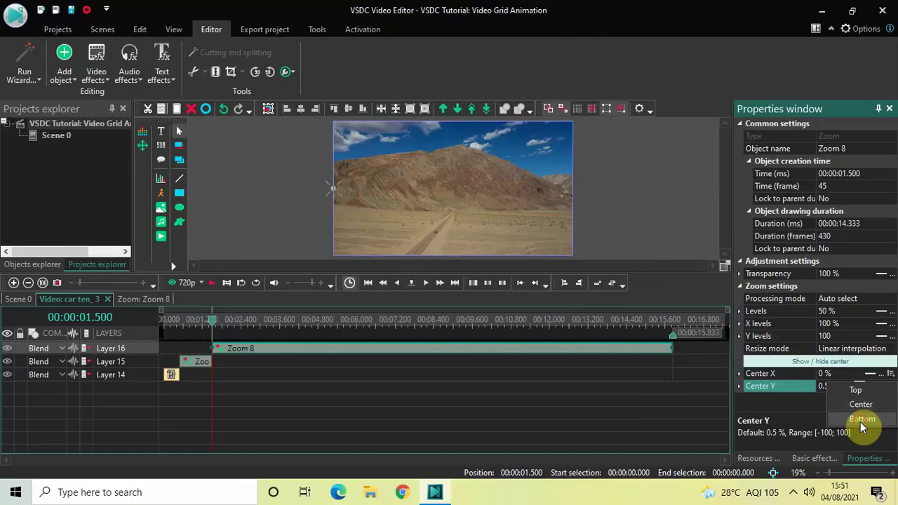
left_click(862, 420)
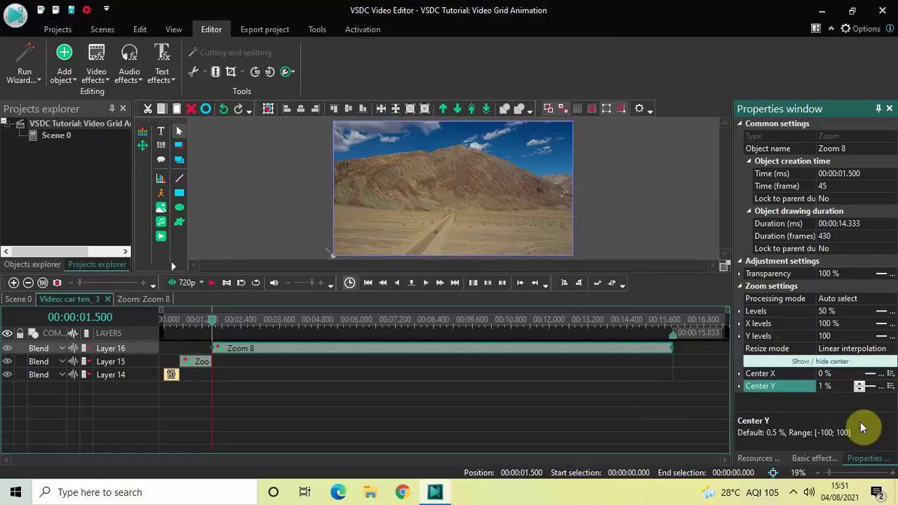
Return to Scene 0 and preview the animation from its start until the fourth clip appears
left_click(16, 303)
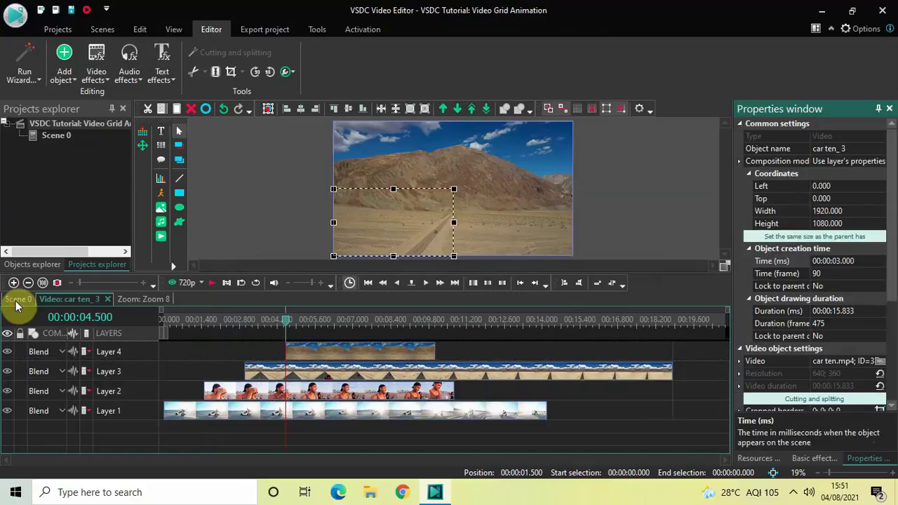
left_click(160, 317)
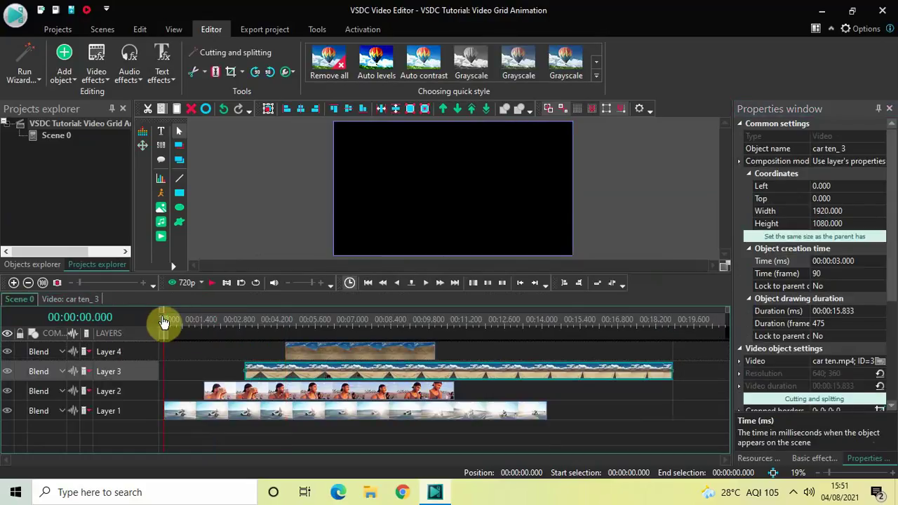
left_click(267, 160)
key("space")
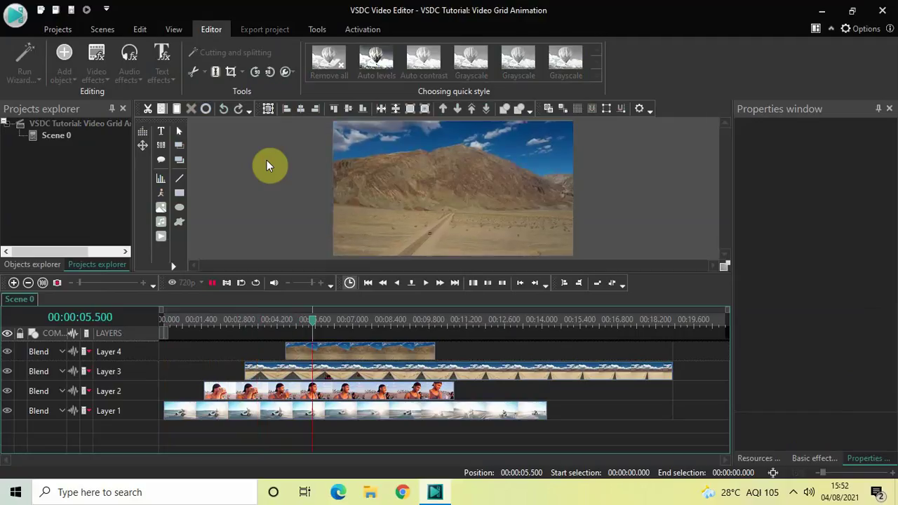
key("space")
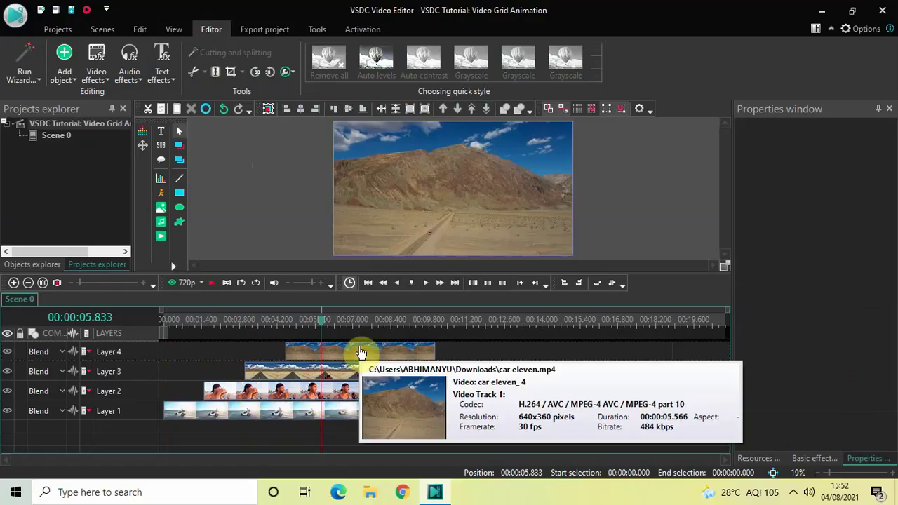
Add a Fade In transparency effect to the car eleven_ 4 clip, positioned from the start of the scene
double_click(360, 353)
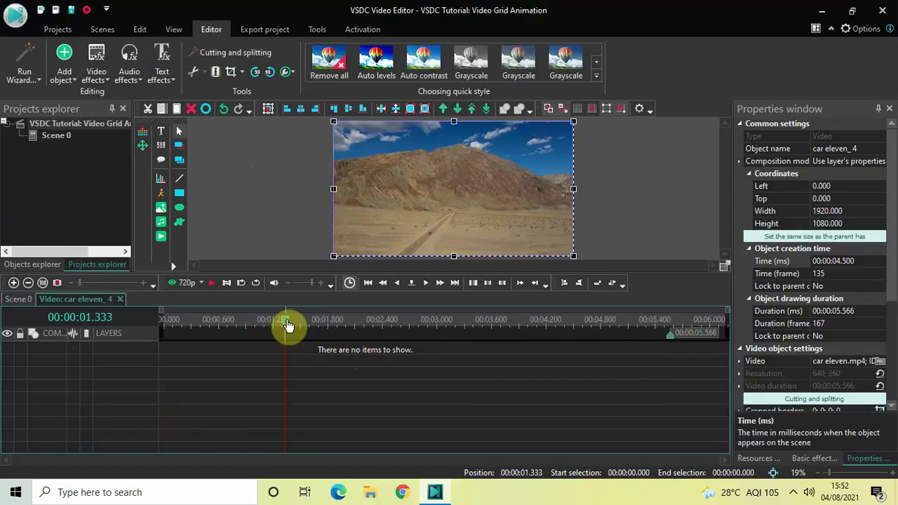
left_click_drag(290, 325, 126, 326)
left_click(228, 392)
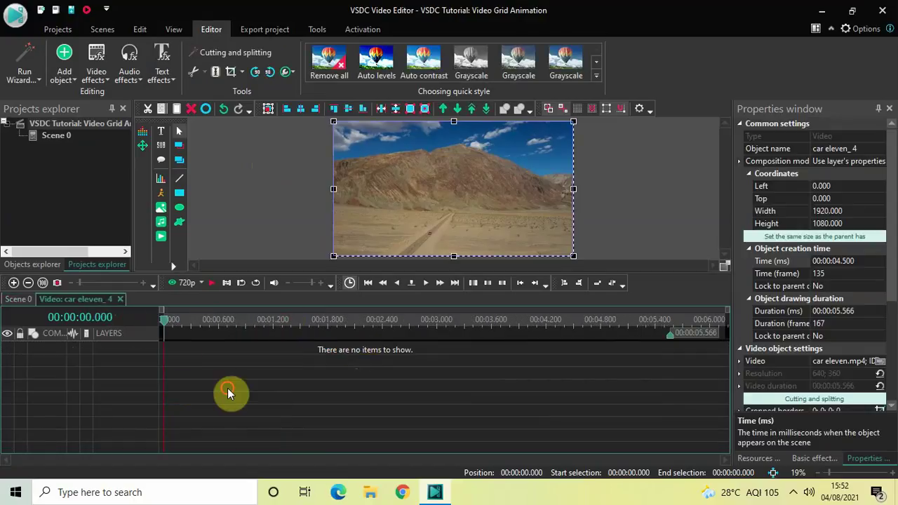
left_click(94, 65)
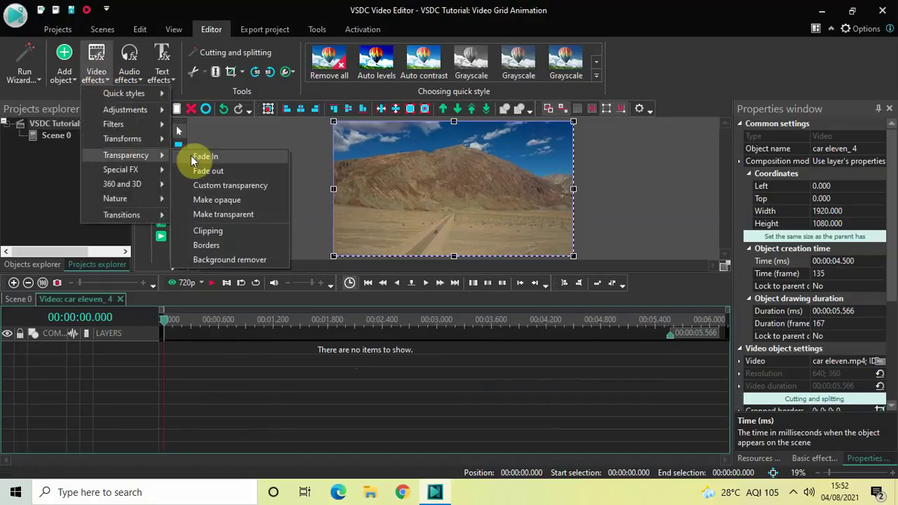
left_click(206, 164)
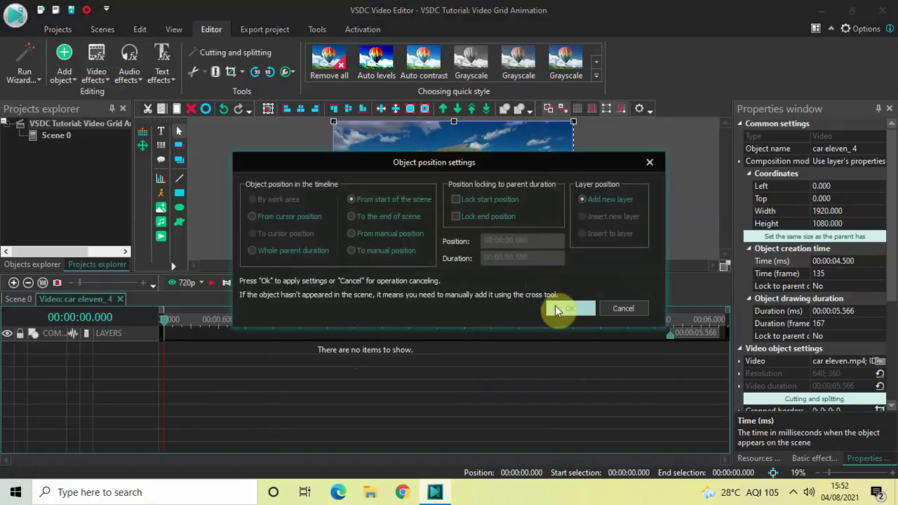
left_click(566, 310)
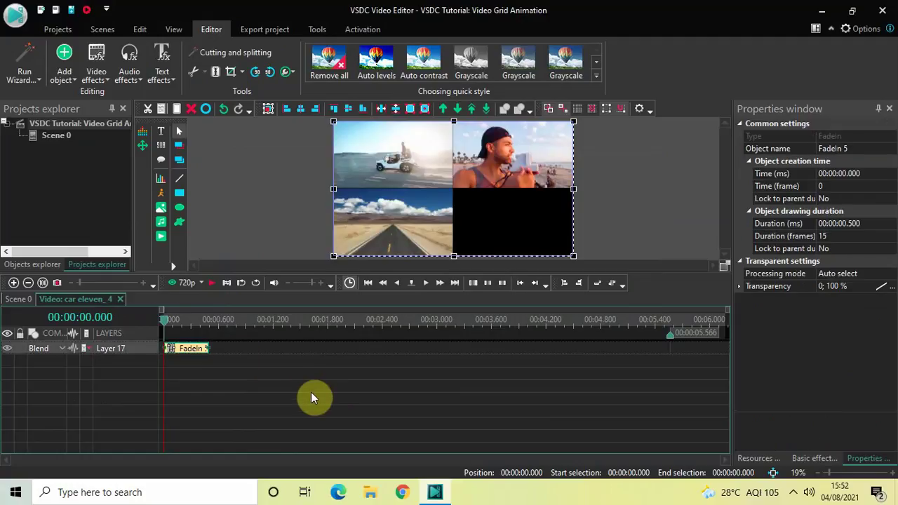
Add a Zoom effect to the car eleven_ 4 clip from cursor position 00:00:00.500, where the fade-in ends
left_click(210, 324)
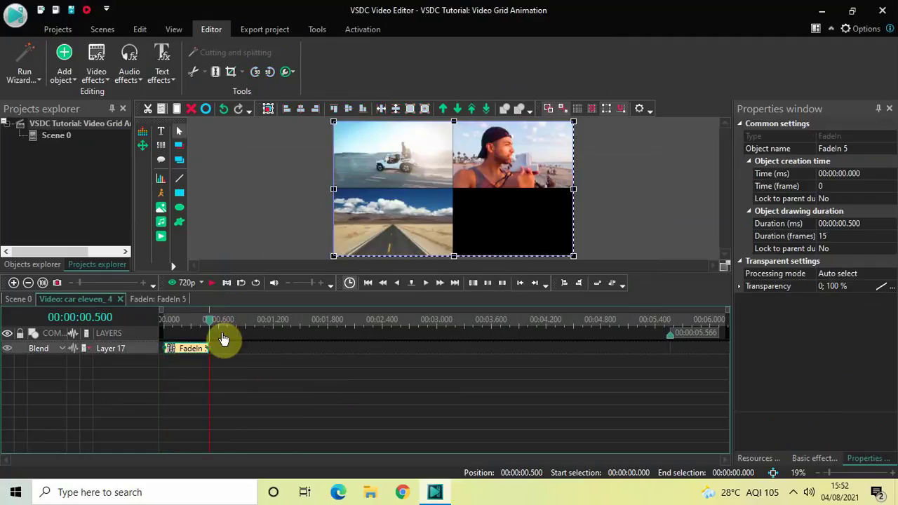
left_click(272, 409)
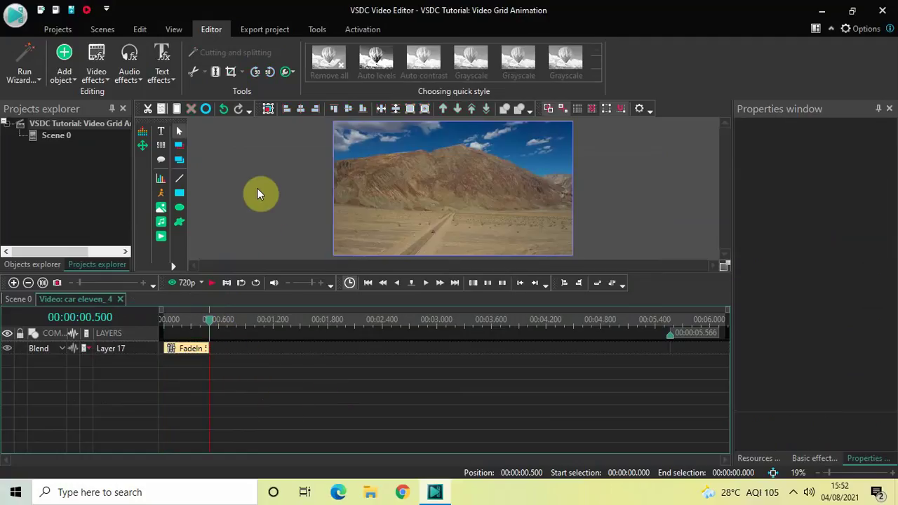
left_click(96, 74)
mouse_move(135, 139)
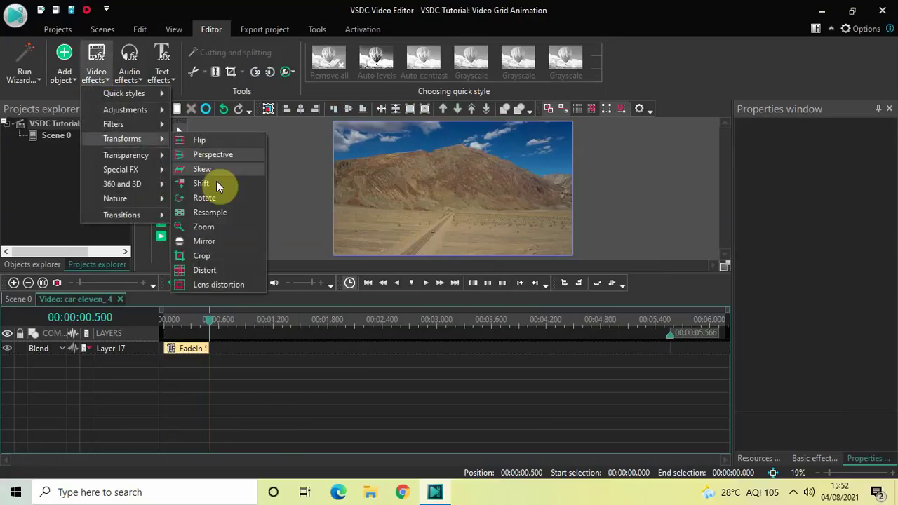
left_click(219, 226)
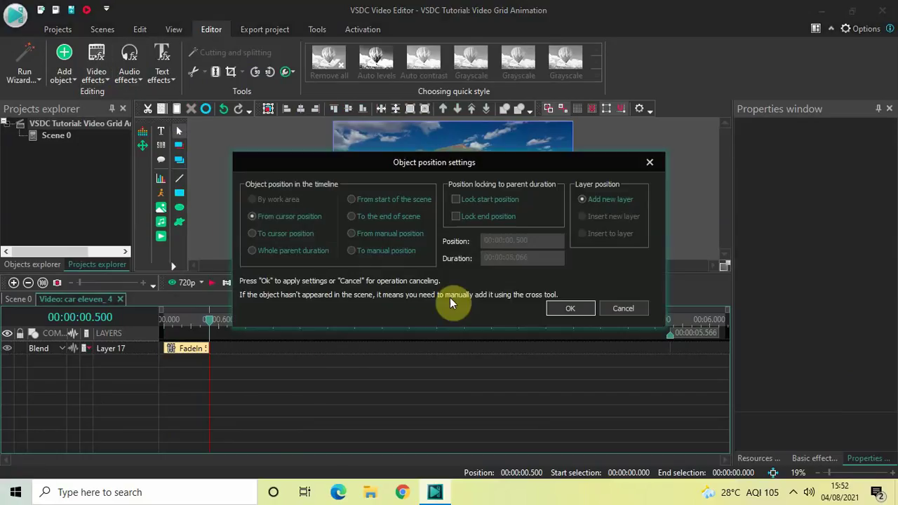
left_click(568, 307)
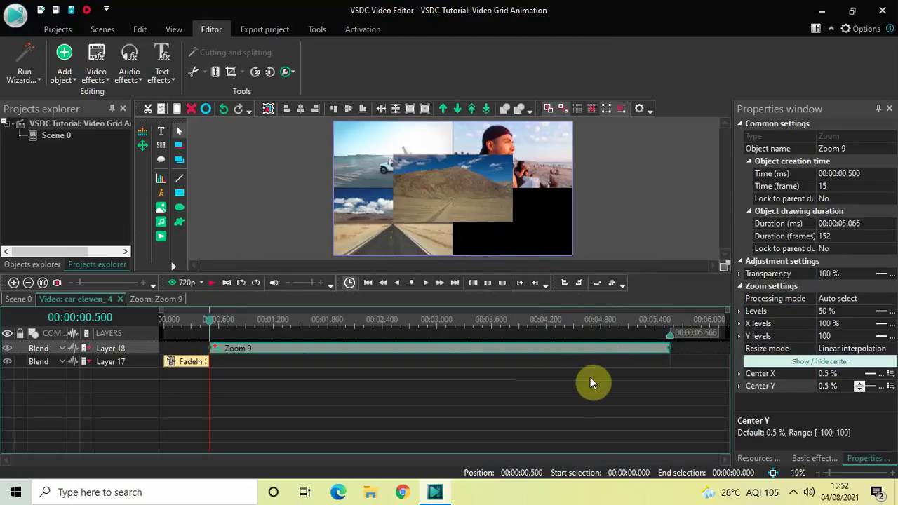
Set the car eleven clip's Zoom effect to a duration of 00:00:01.000 and levels of 100; 50 %
left_click(868, 226)
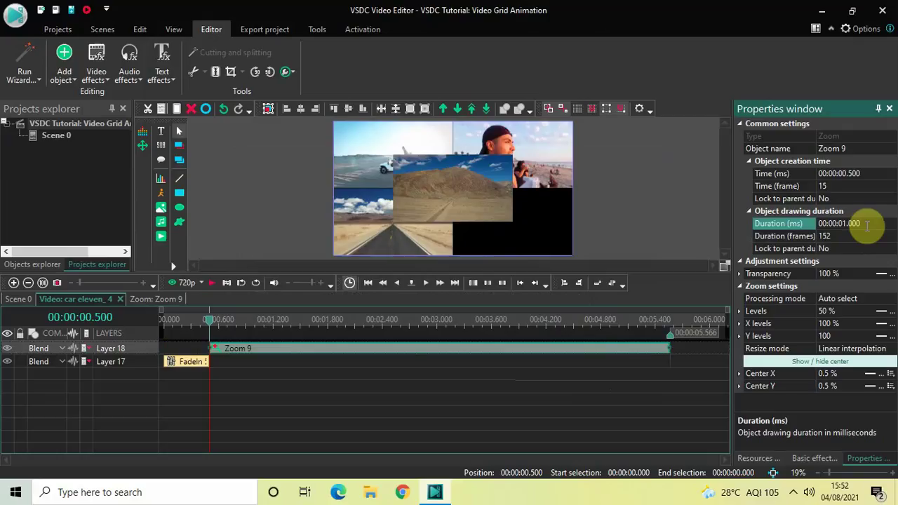
key("Return")
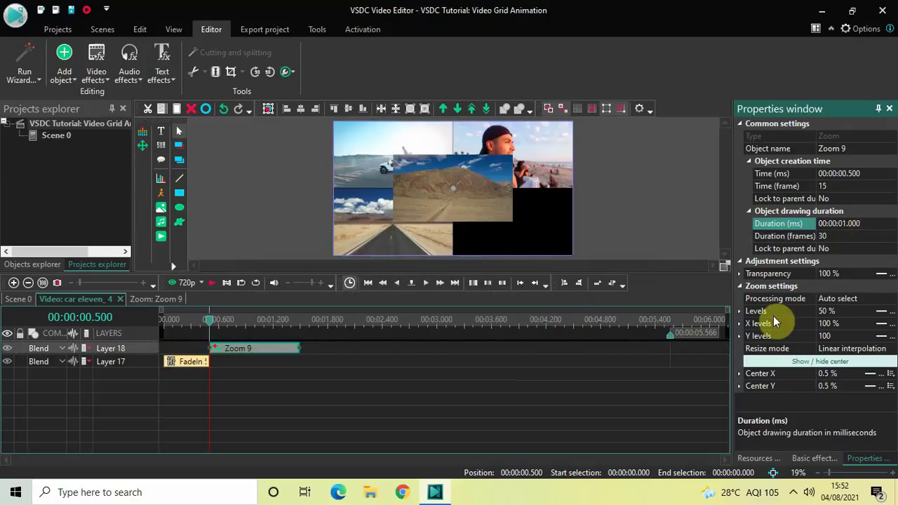
left_click(843, 312)
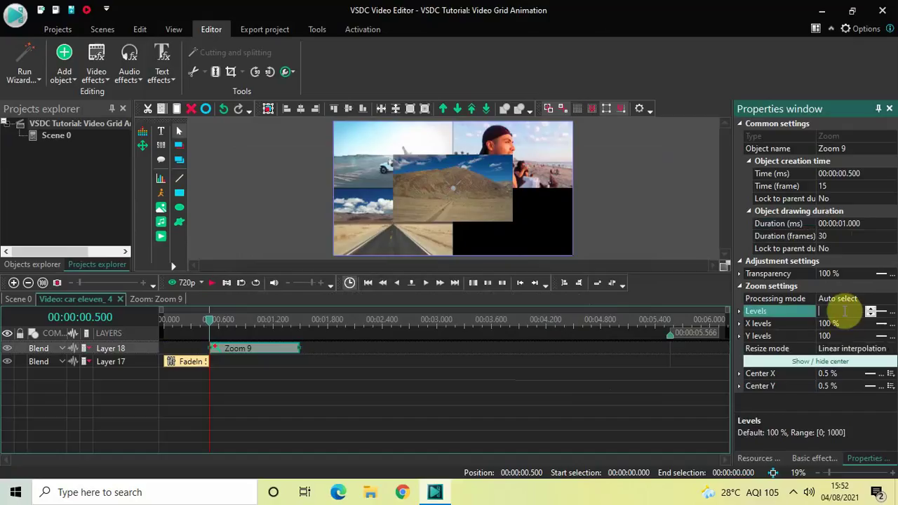
type("100;50")
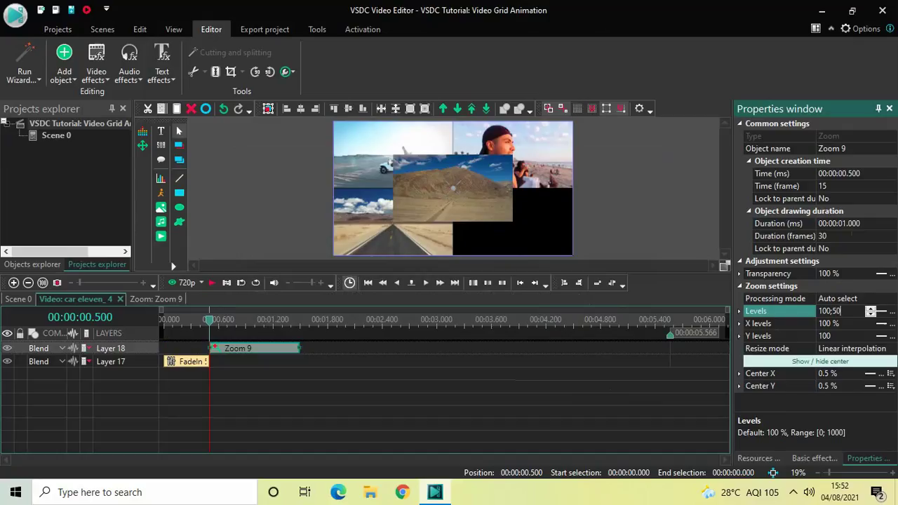
left_click(844, 310)
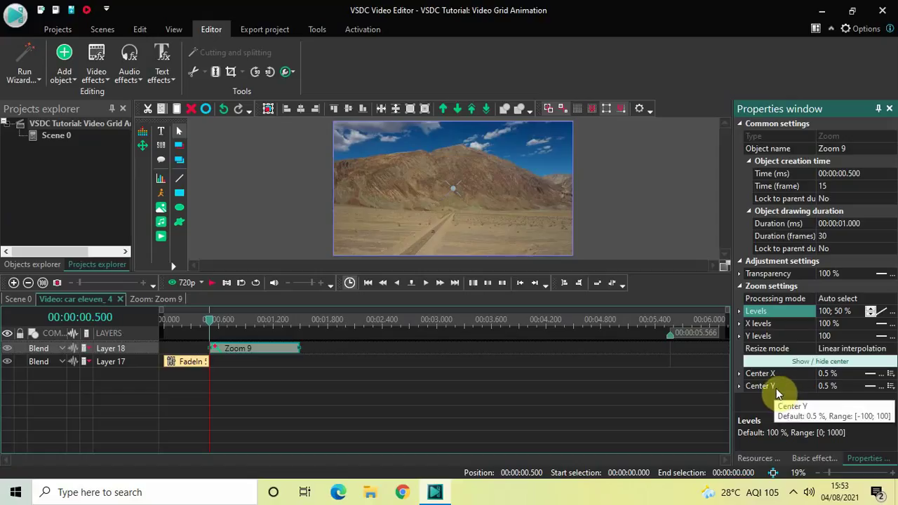
Set the center of the car eleven clip's one-second Zoom effect to Right horizontally and Bottom vertically
left_click(893, 374)
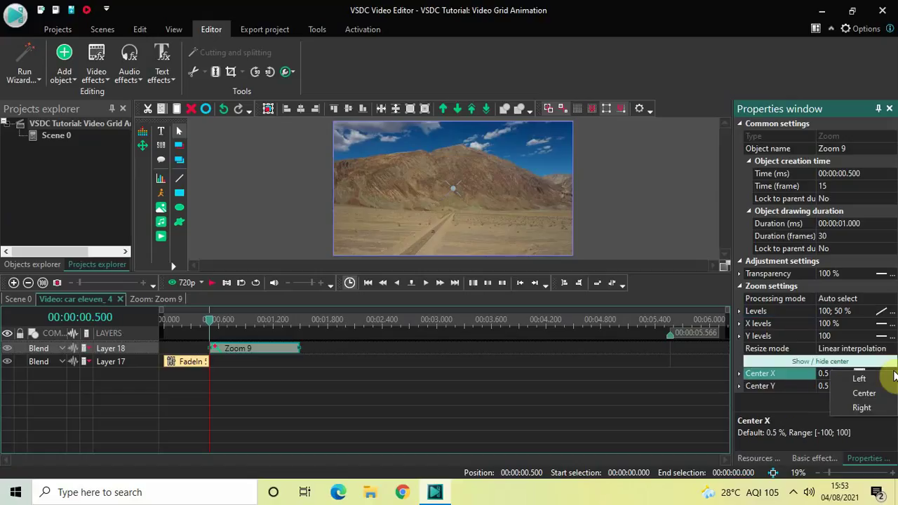
left_click(869, 408)
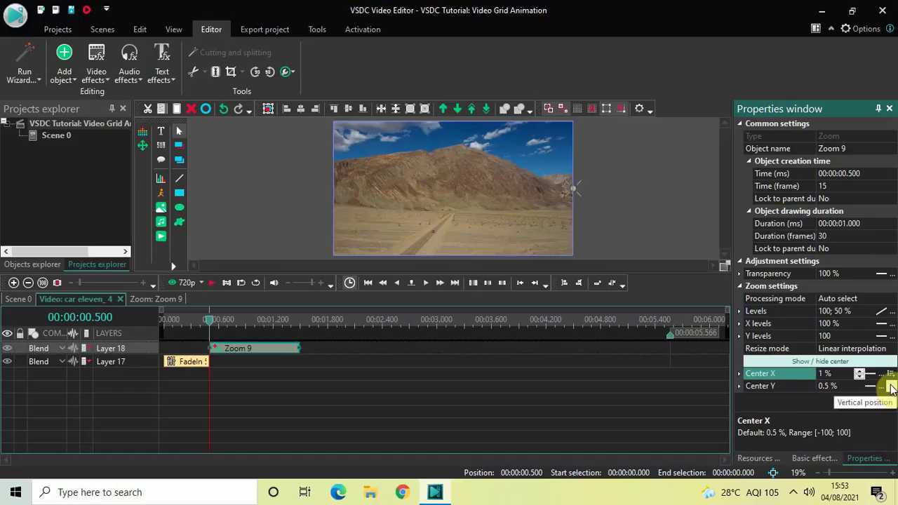
left_click(891, 388)
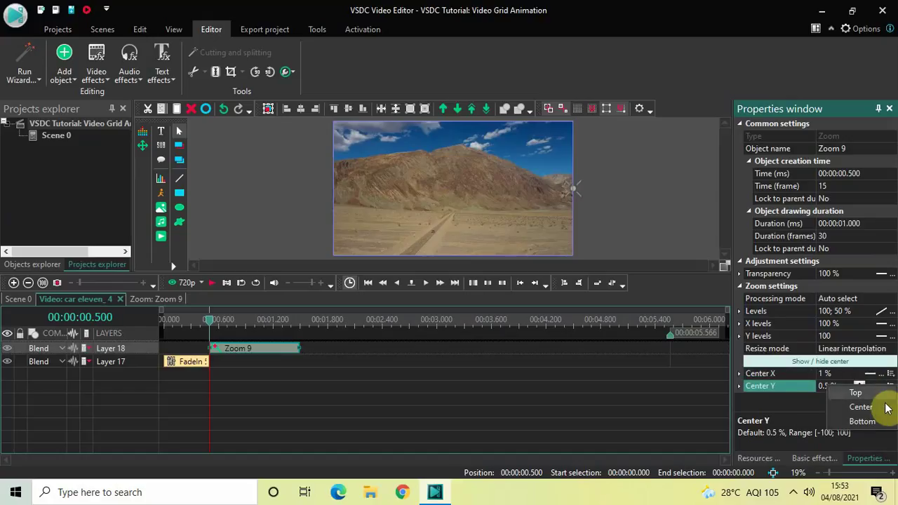
left_click(862, 422)
left_click(596, 429)
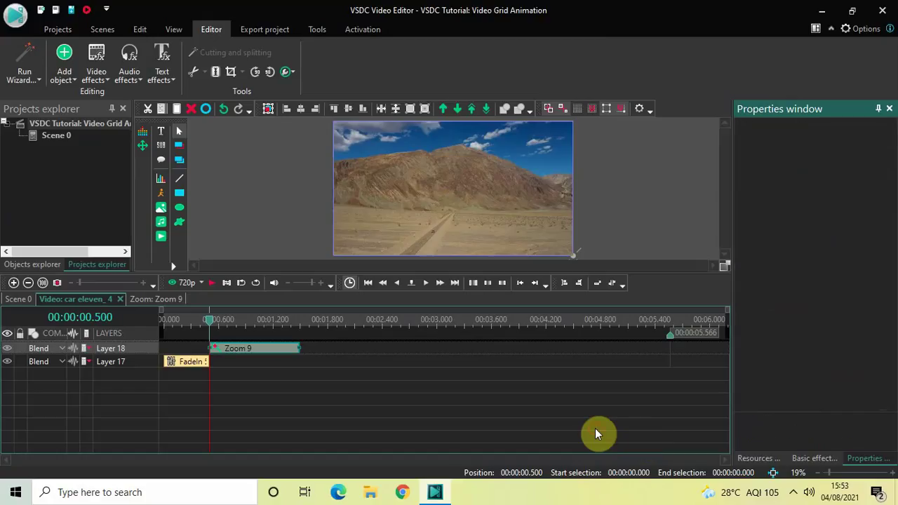
Add a second Zoom effect to the car eleven_ 4 clip, starting at 00:00:01.500 where the first zoom ends
left_click(300, 320)
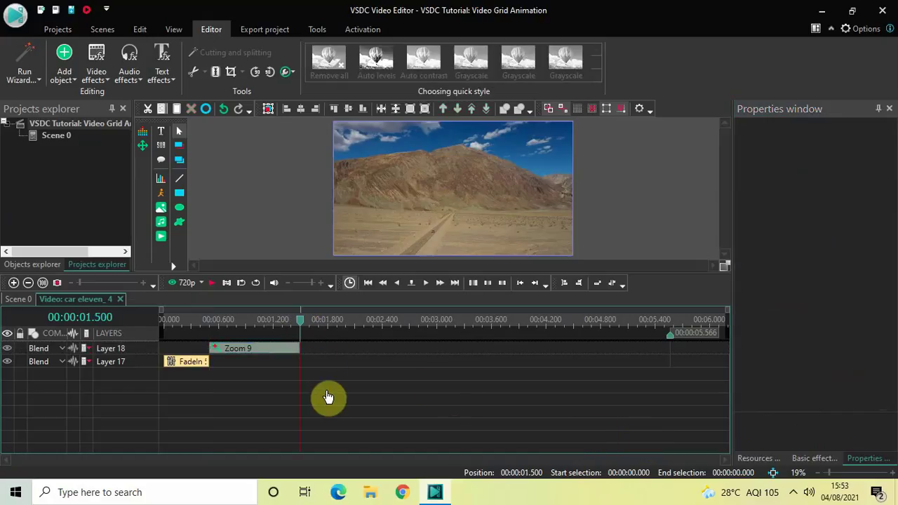
left_click(96, 73)
mouse_move(130, 139)
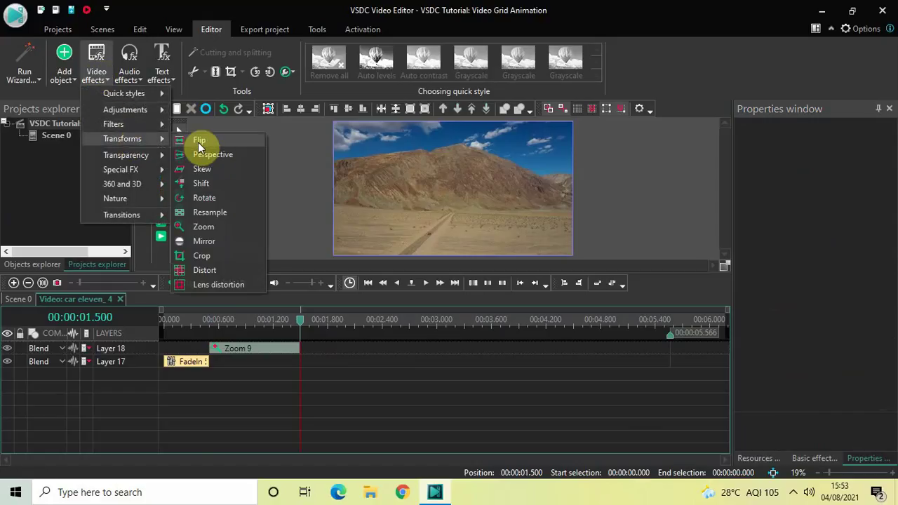
left_click(223, 227)
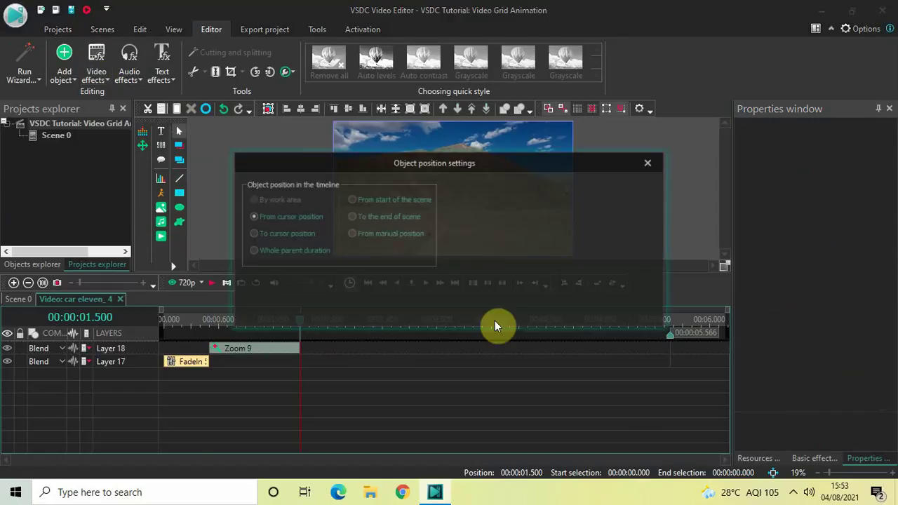
left_click(563, 308)
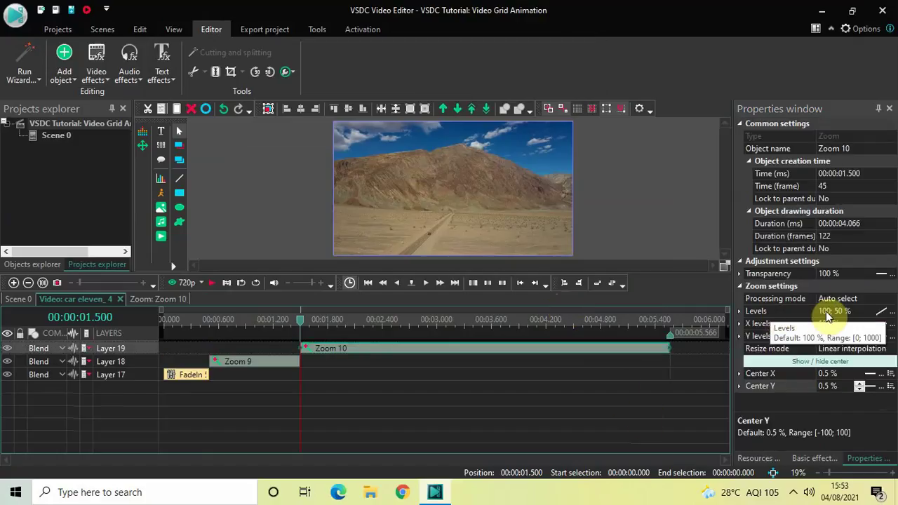
Set the car eleven clip's second Zoom effect to levels of 50 % with its center at Right horizontally and Bottom vertically
left_click(856, 312)
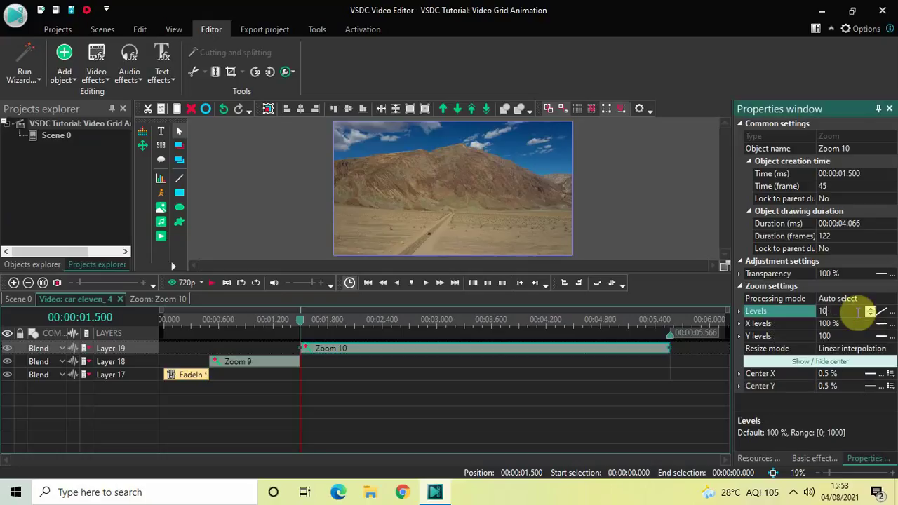
type("50")
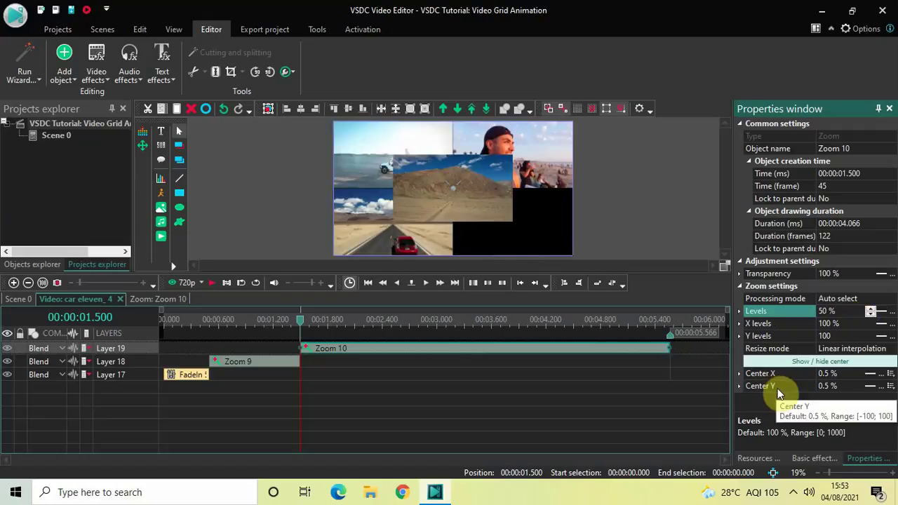
left_click(889, 374)
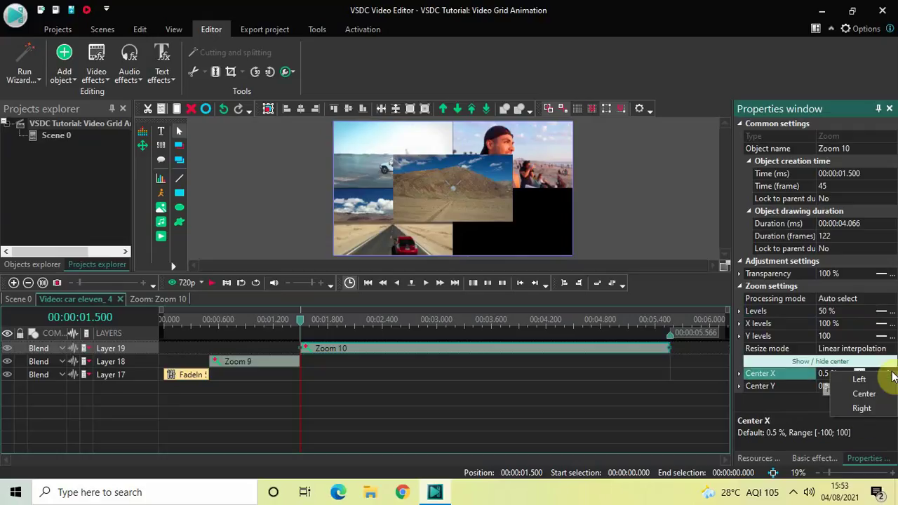
left_click(873, 409)
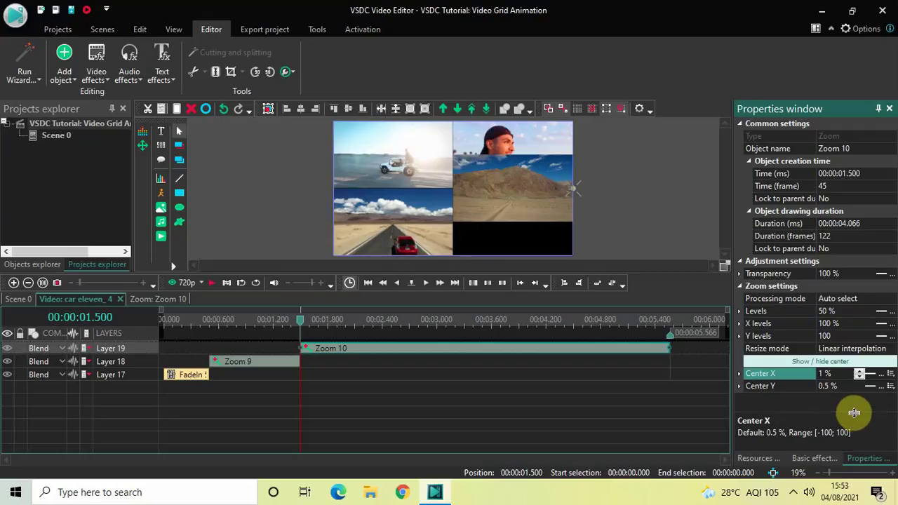
left_click(890, 386)
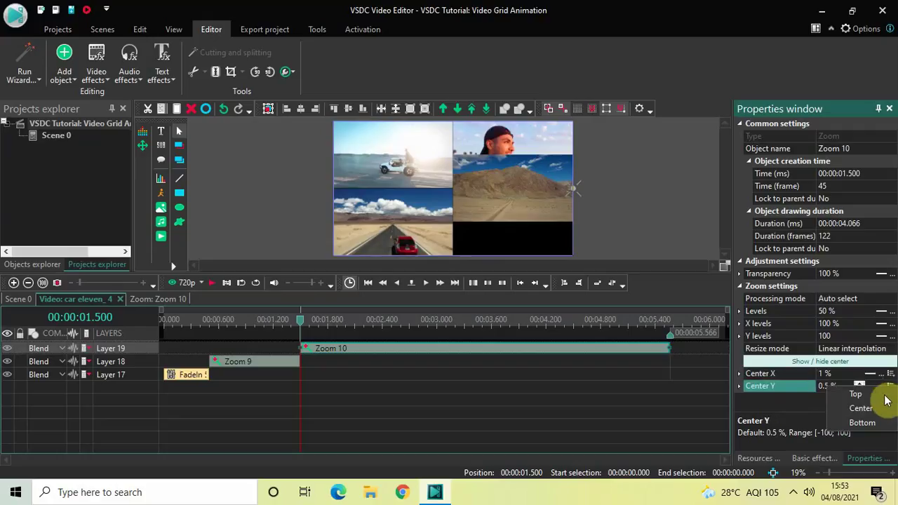
left_click(866, 423)
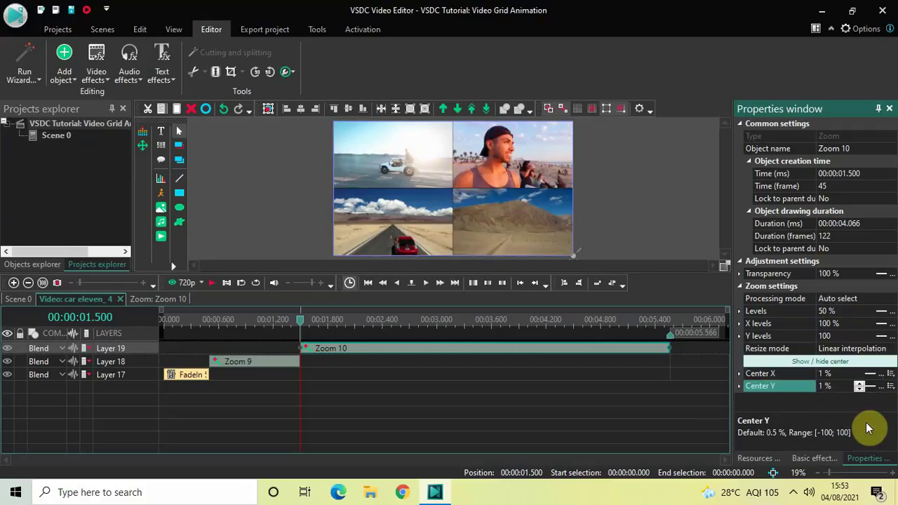
left_click(606, 409)
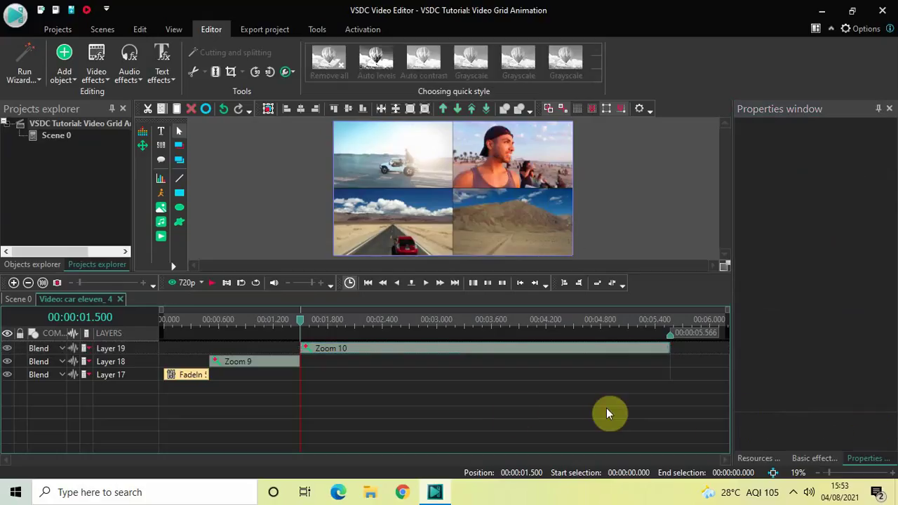
Return to Scene 0 and play the complete four-clip grid animation from the beginning, then restart the preview
left_click(18, 298)
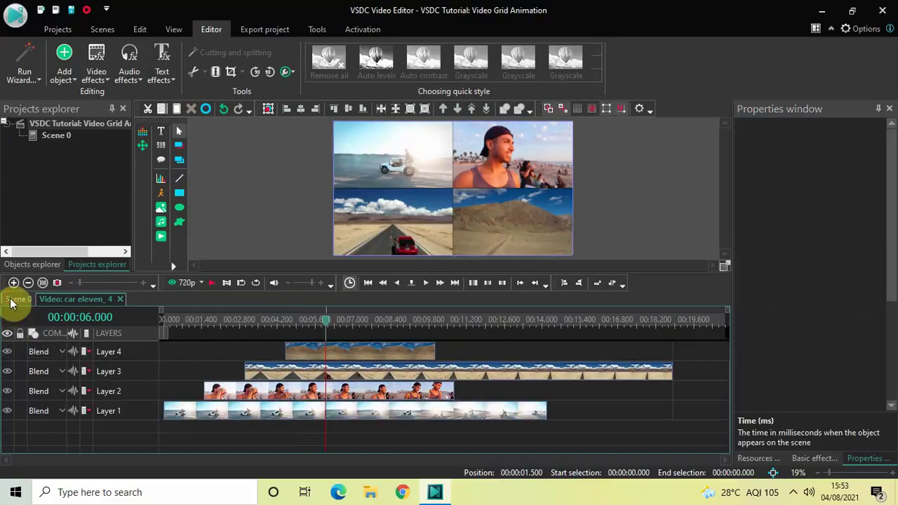
left_click(163, 320)
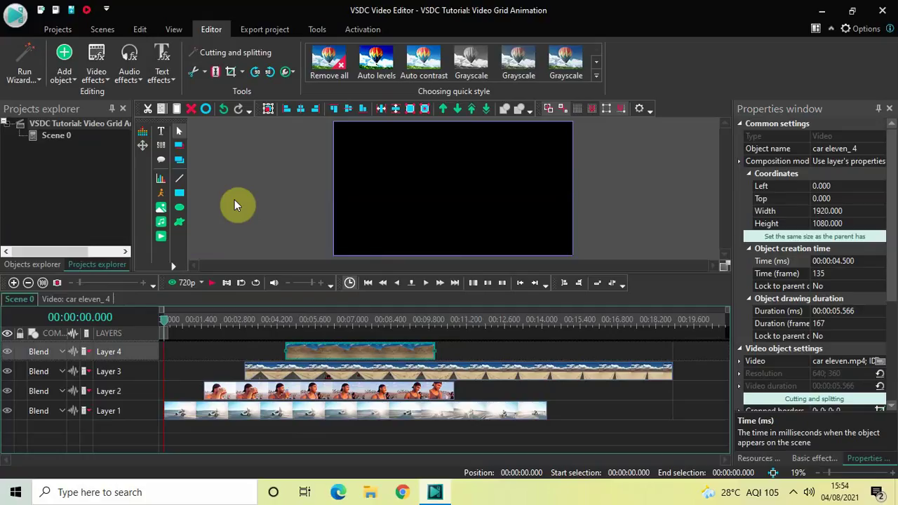
key("space")
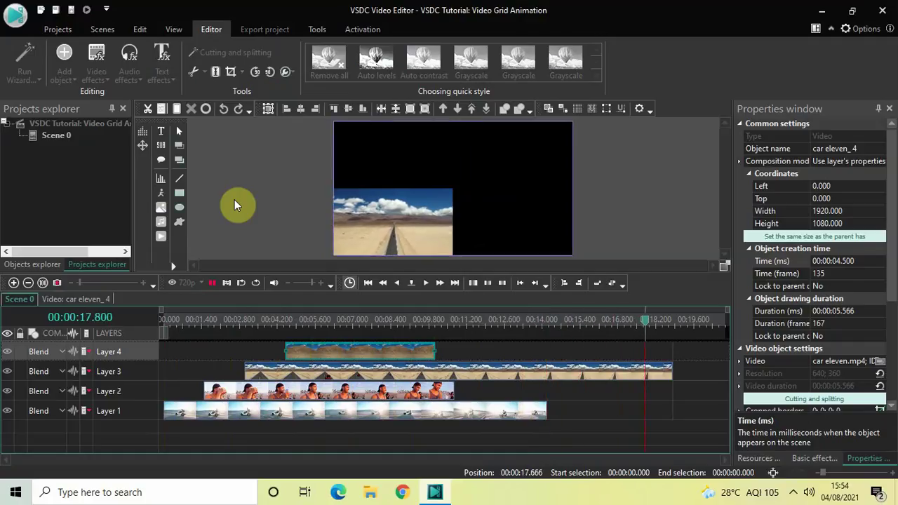
left_click(163, 321)
key("space")
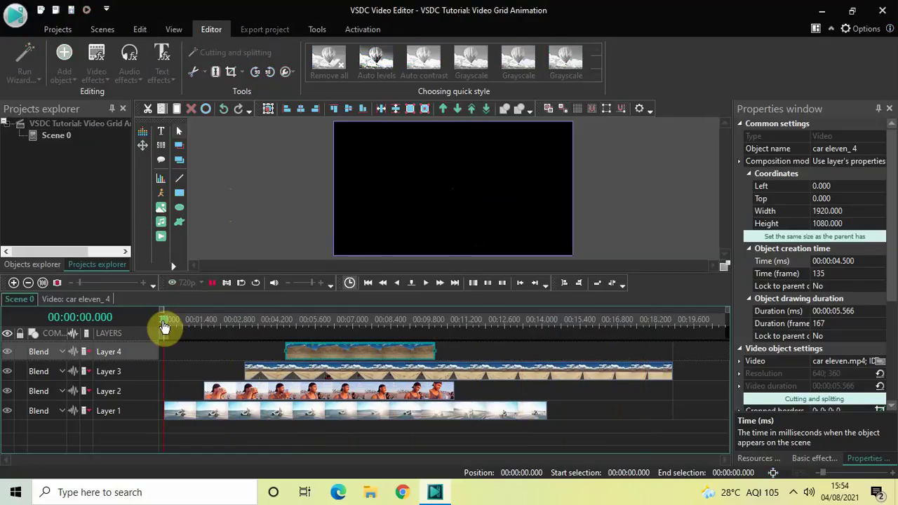